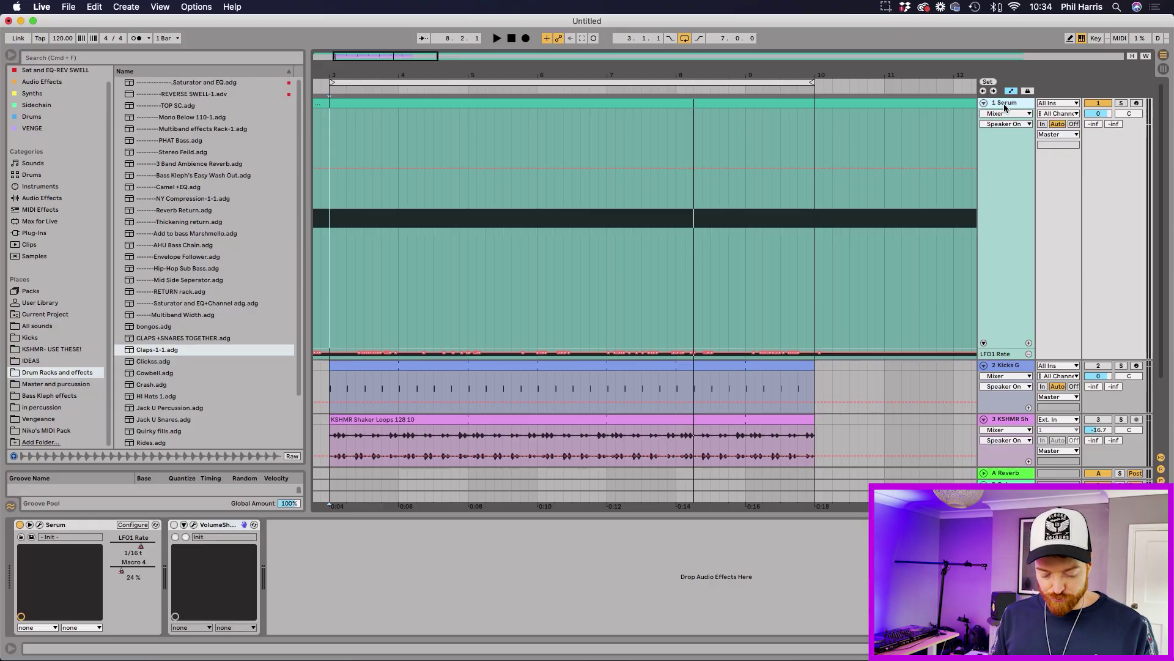
- Insert a new audio track below the first Serum track and try to load the Serum synth onto it
{"action": "key", "text": "super+t"}
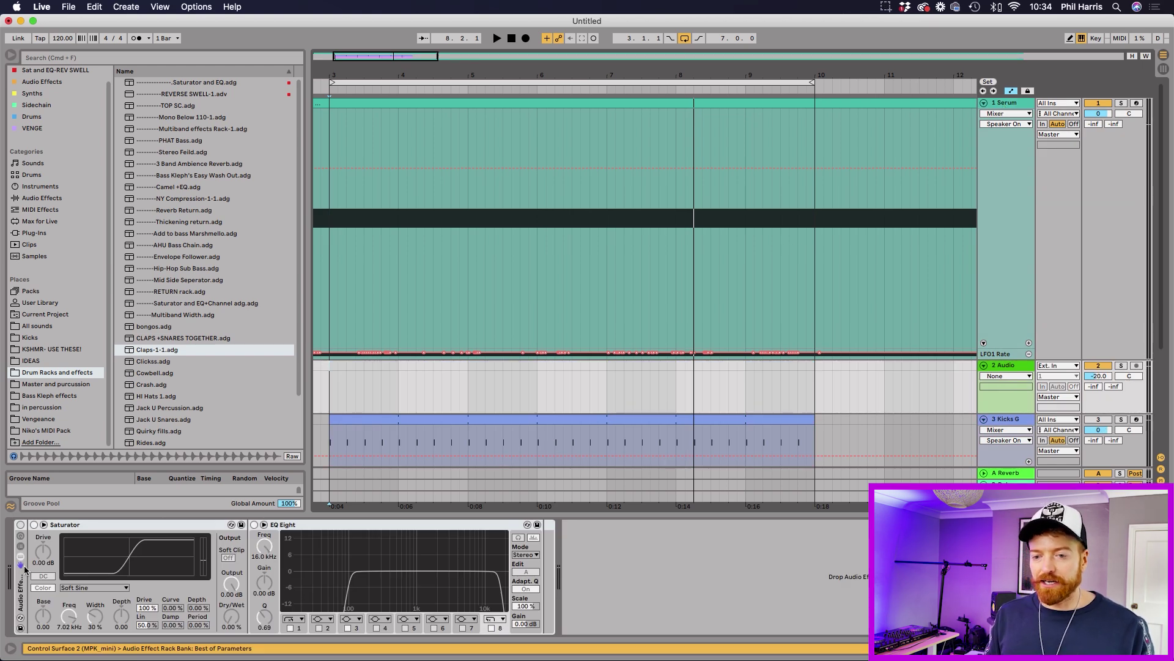
{"action": "key", "text": "super+z"}
{"action": "key", "text": "super+z"}
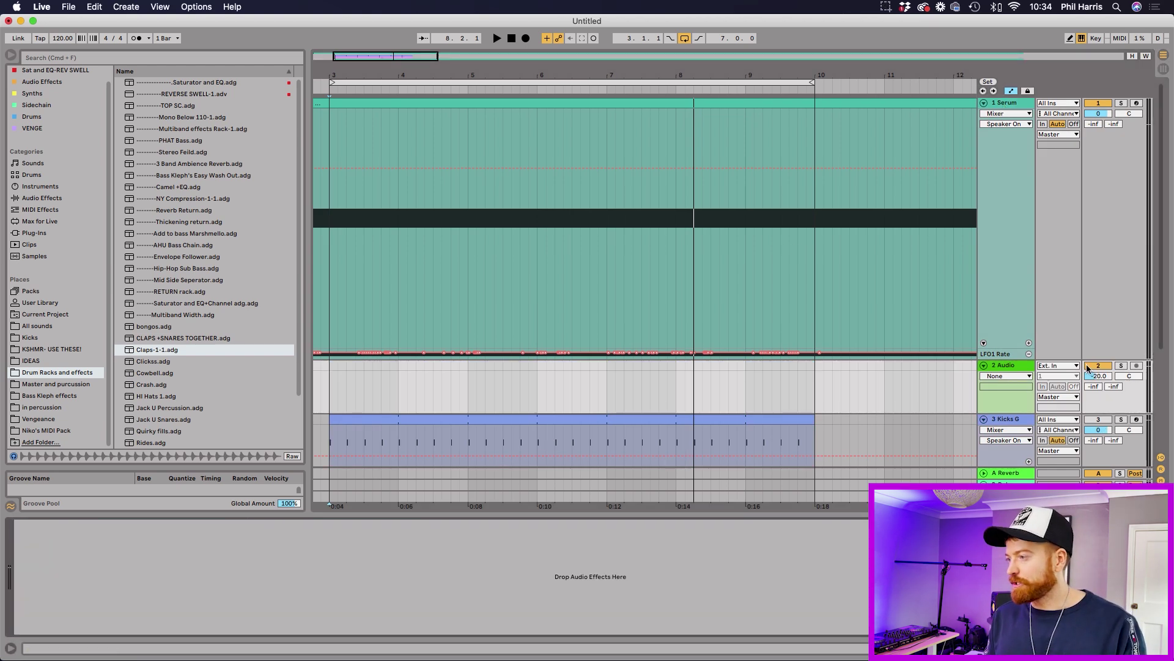
{"action": "left_click", "coordinate": [1003, 107]}
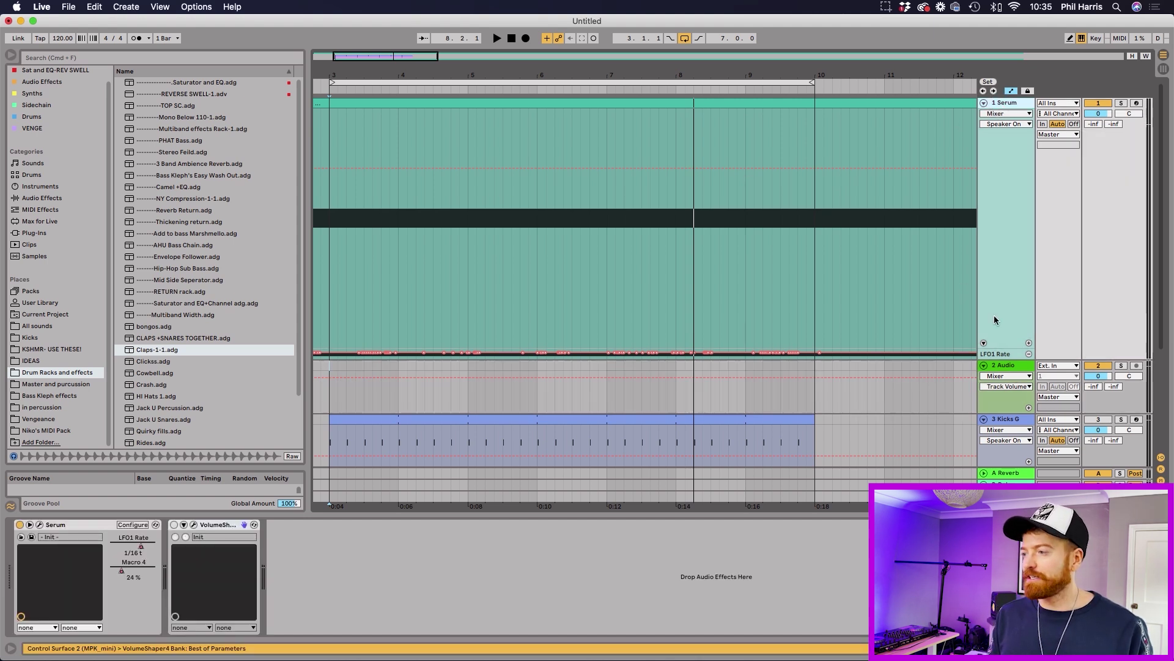
{"action": "left_click", "coordinate": [1002, 366]}
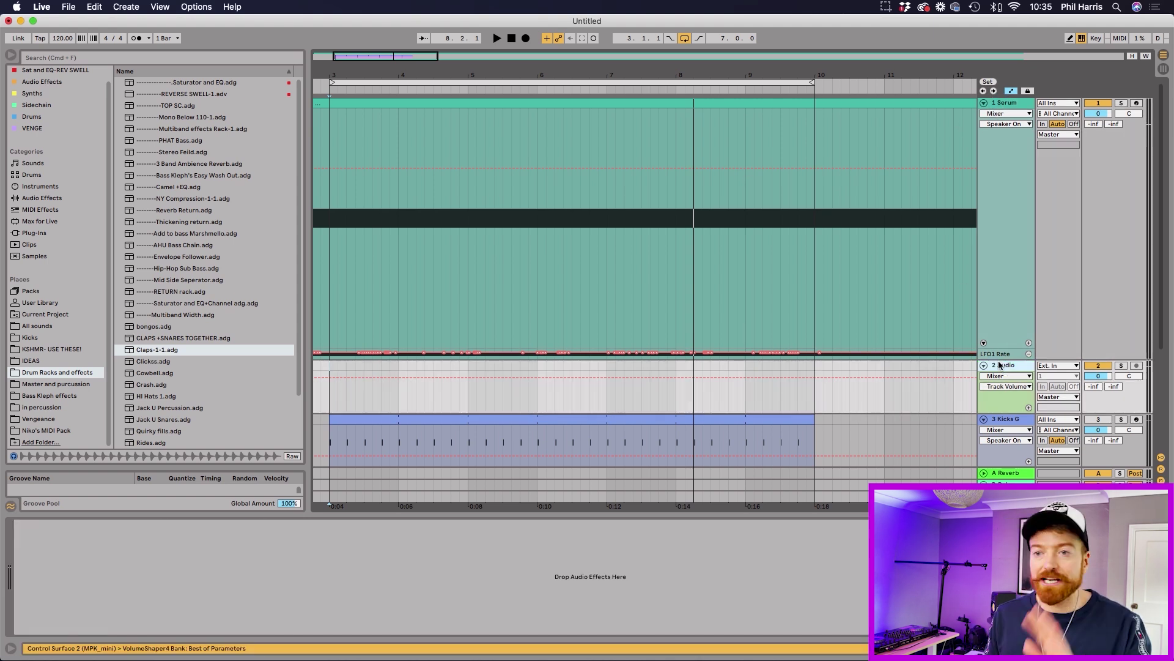
{"action": "left_click", "coordinate": [48, 94]}
{"action": "left_click_drag", "start_coordinate": [247, 188], "coordinate": [431, 377]}
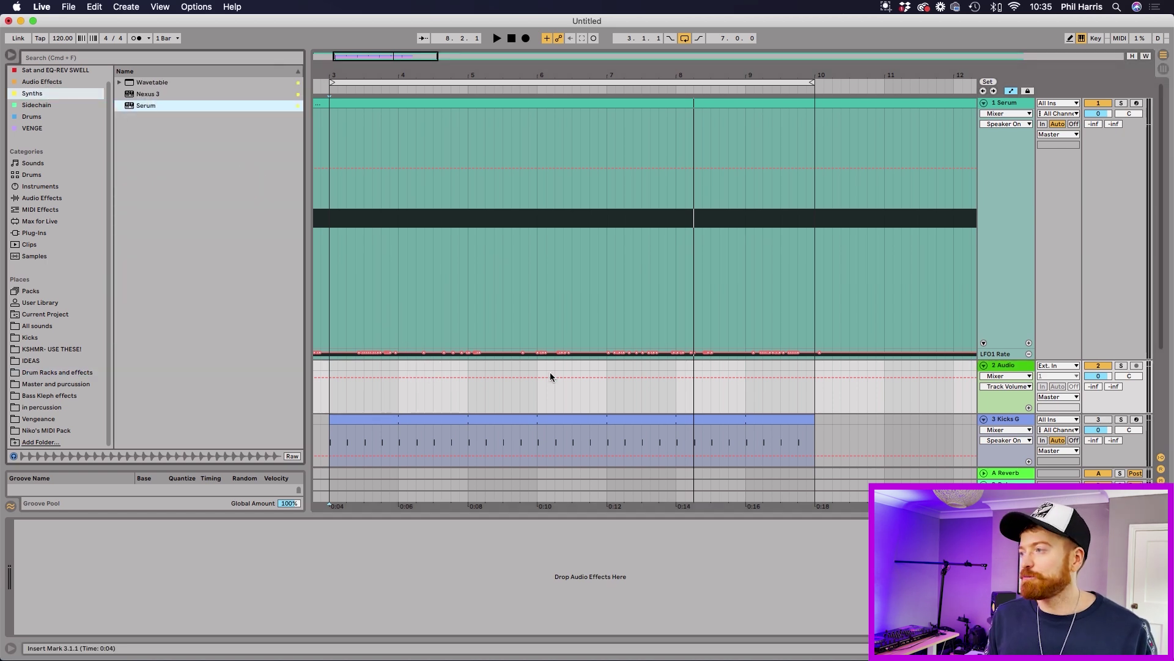
- Mute the first Serum track, collapse its LFO1 Rate automation lane and reduce the track's height
{"action": "left_click", "coordinate": [1098, 104]}
{"action": "left_click", "coordinate": [1030, 354]}
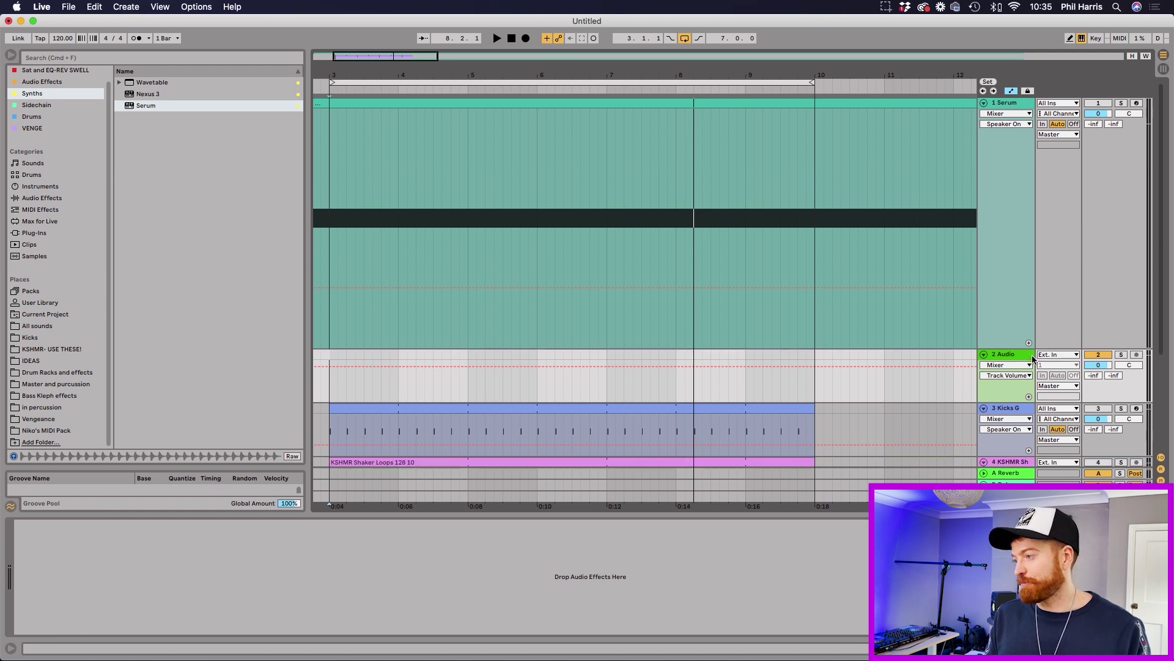
{"action": "left_click_drag", "start_coordinate": [1032, 345], "coordinate": [1038, 160]}
- Copy the first Serum track's MIDI clip onto the MIDI track directly below it, starting at bar 3
{"action": "left_click_drag", "start_coordinate": [656, 104], "coordinate": [794, 187]}
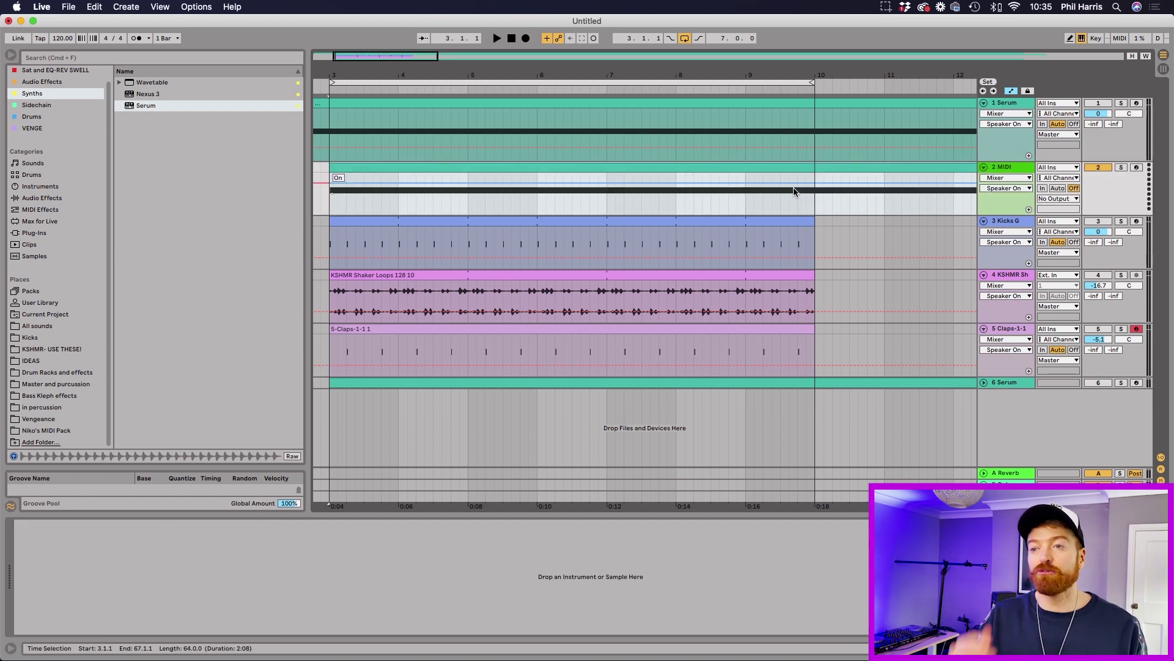
- Switch to Chrome, check the Google result for the BPM and key of Tenet's Freeport, and return to Live
{"action": "key", "text": "ctrl+Up"}
{"action": "key", "text": "ctrl+Up"}
{"action": "key", "text": "ctrl+Up"}
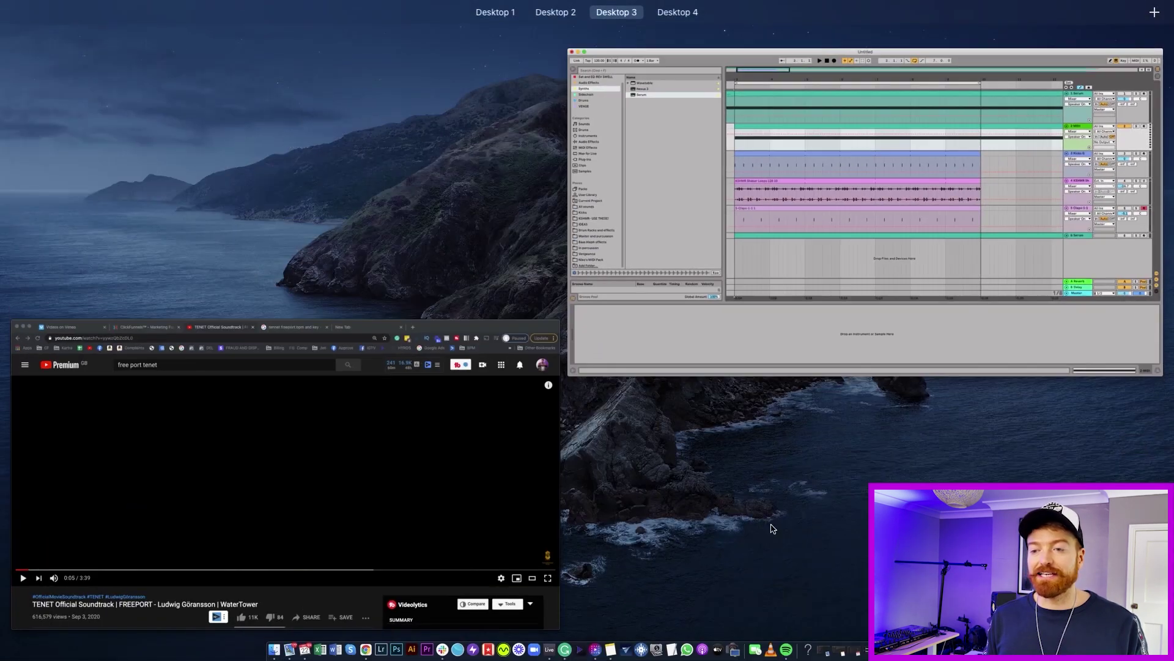
{"action": "left_click", "coordinate": [304, 392]}
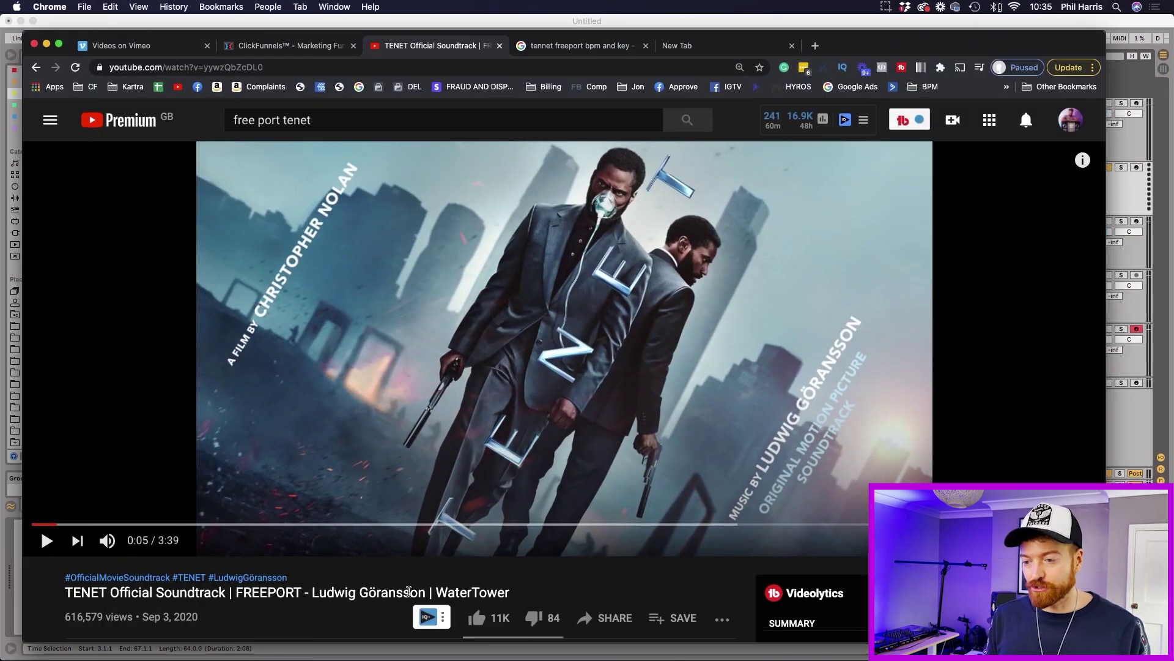
{"action": "left_click", "coordinate": [586, 49]}
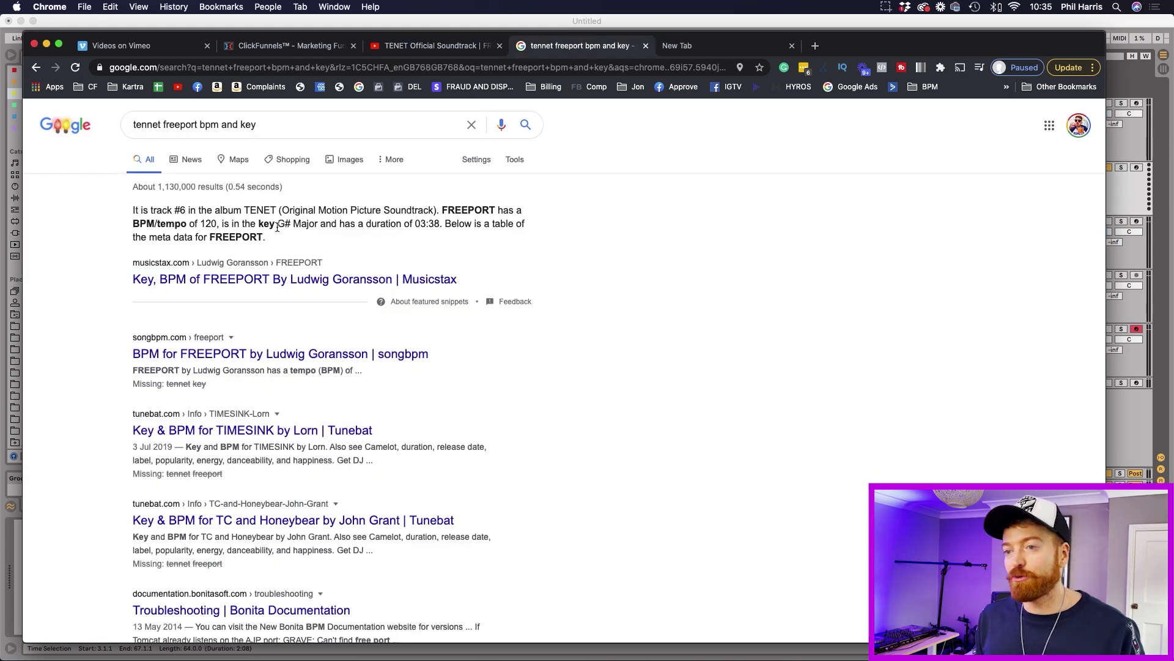
{"action": "key", "text": "super+Tab"}
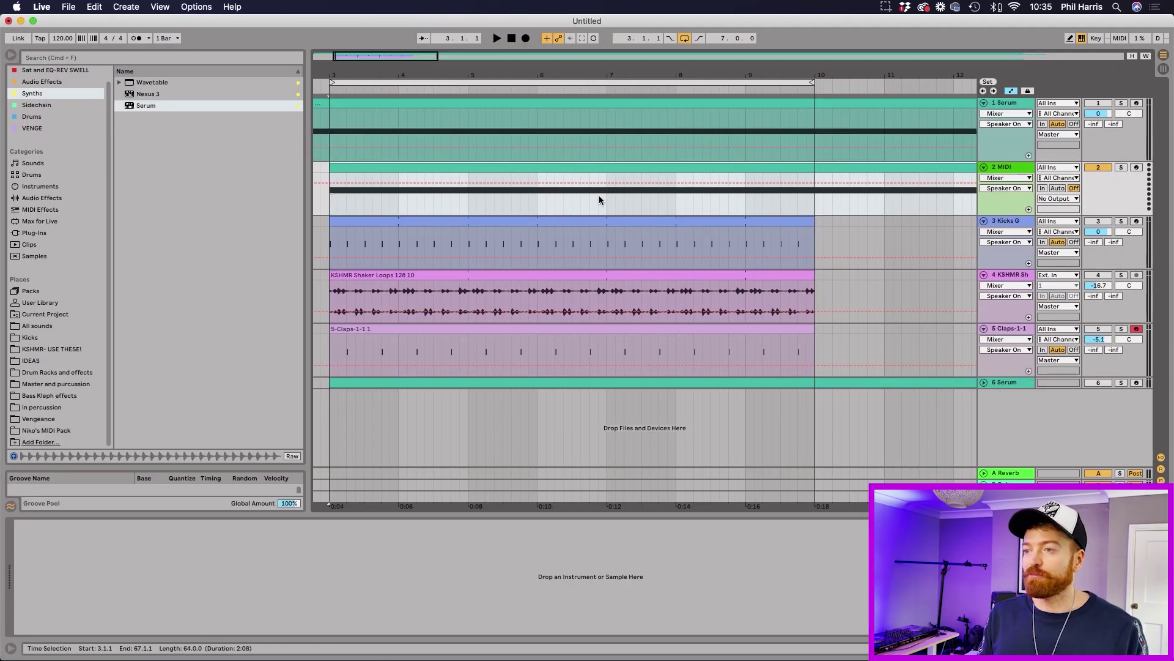
- Open the copied MIDI clip on track 2 in an enlarged note editor and examine its sustained note
{"action": "double_click", "coordinate": [584, 169]}
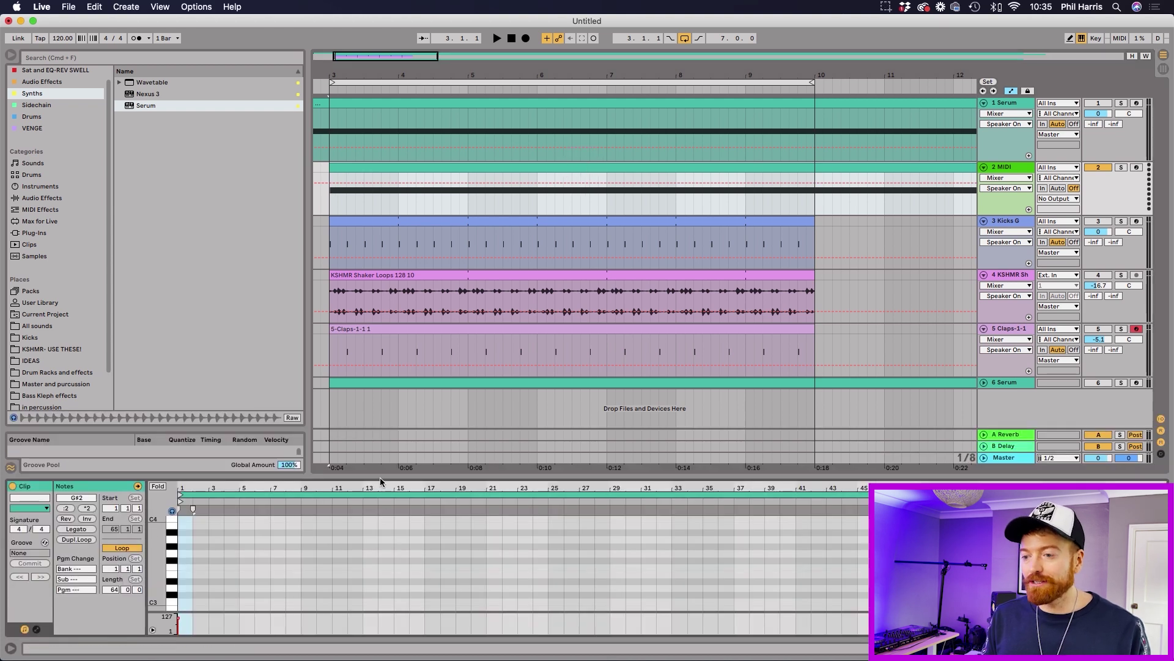
{"action": "left_click_drag", "start_coordinate": [380, 476], "coordinate": [399, 286]}
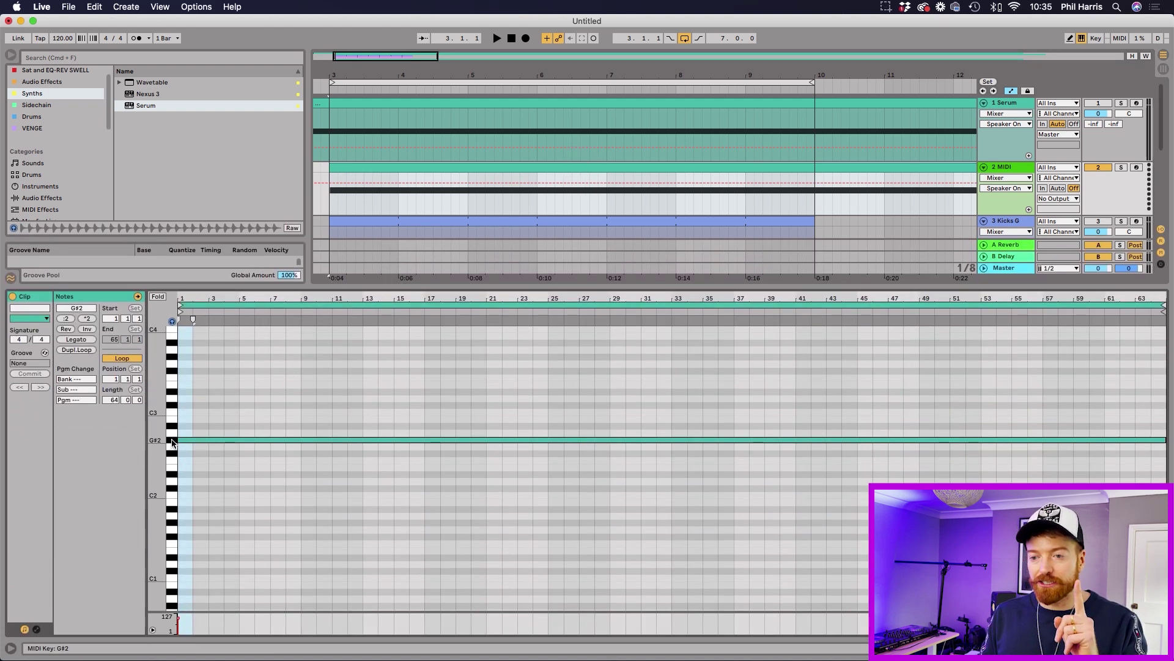
{"action": "left_click_drag", "start_coordinate": [453, 285], "coordinate": [465, 408]}
- Load the Serum synth onto MIDI track 2 and reposition its plug-in window
{"action": "left_click", "coordinate": [1014, 171]}
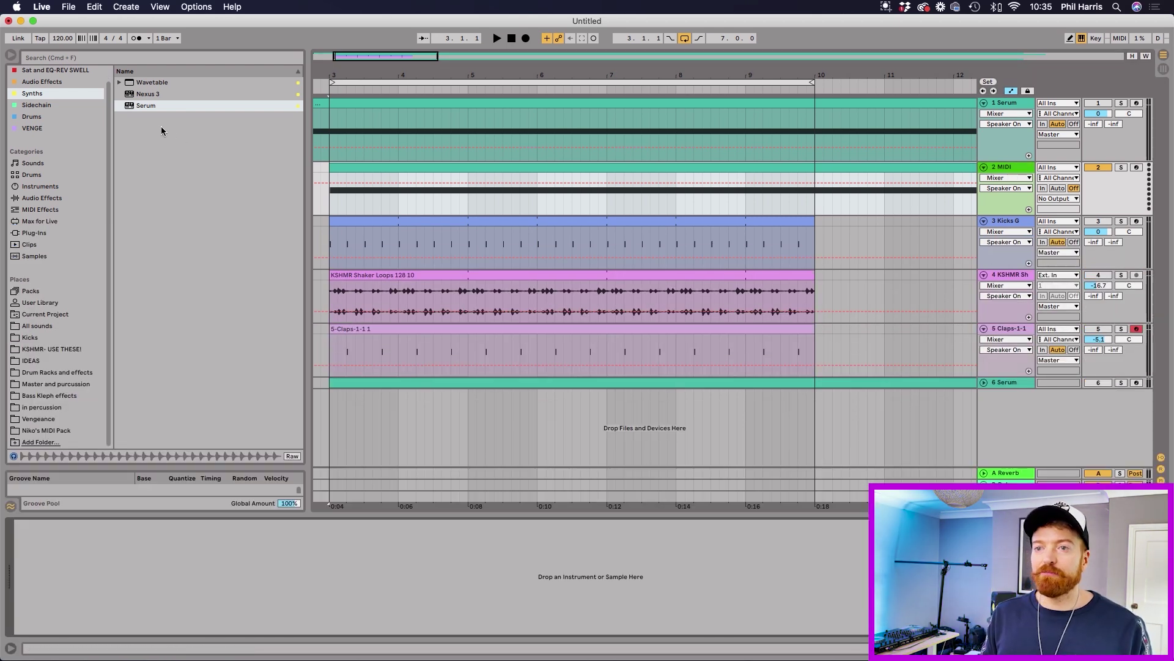
{"action": "left_click_drag", "start_coordinate": [146, 106], "coordinate": [285, 156]}
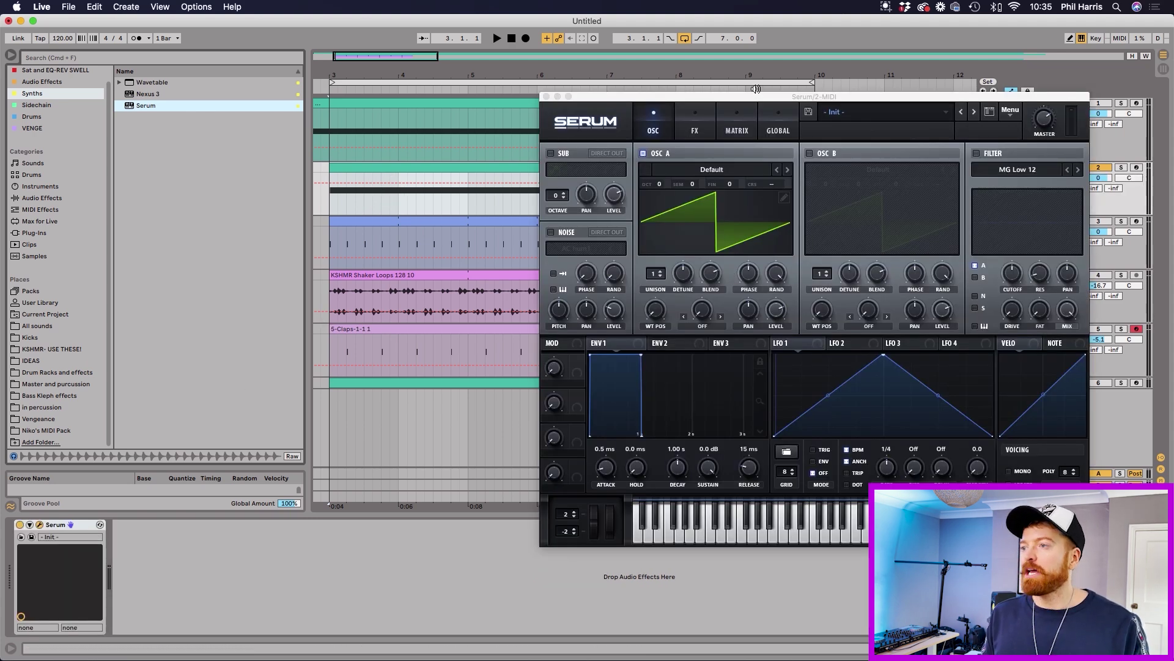
{"action": "left_click_drag", "start_coordinate": [714, 101], "coordinate": [328, 90]}
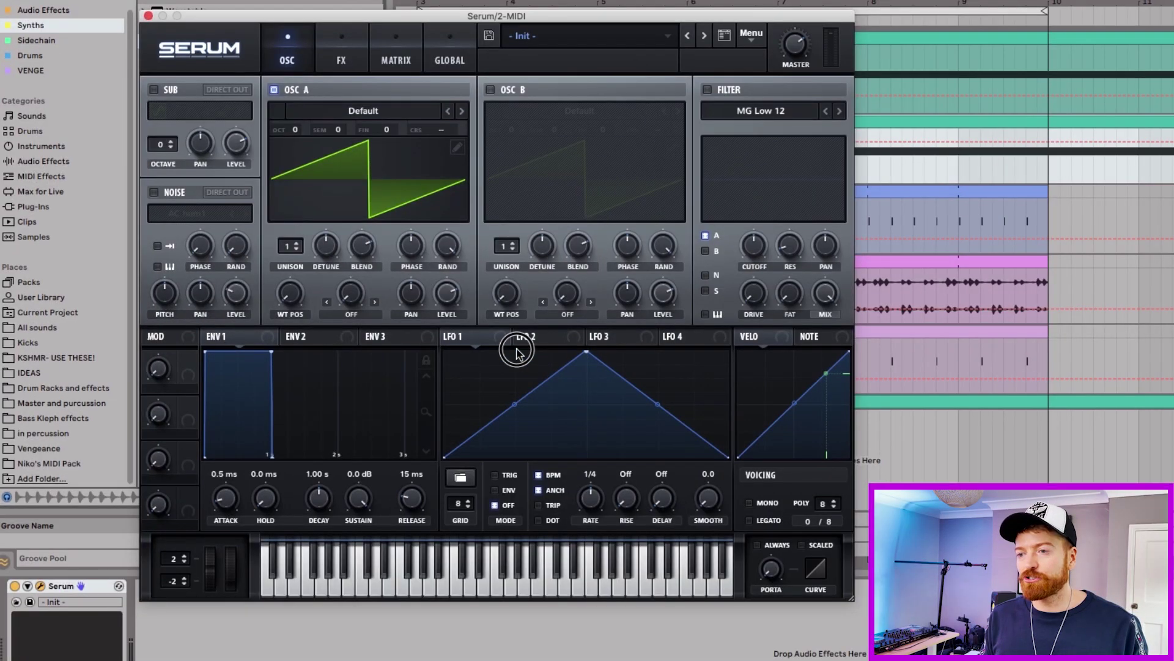
- Enable Serum's filter and modulate its cutoff with LFO 1, shaped as a descending curve with a 1/16 triplet rate
{"action": "left_click_drag", "start_coordinate": [585, 355], "coordinate": [754, 245]}
{"action": "left_click", "coordinate": [708, 92]}
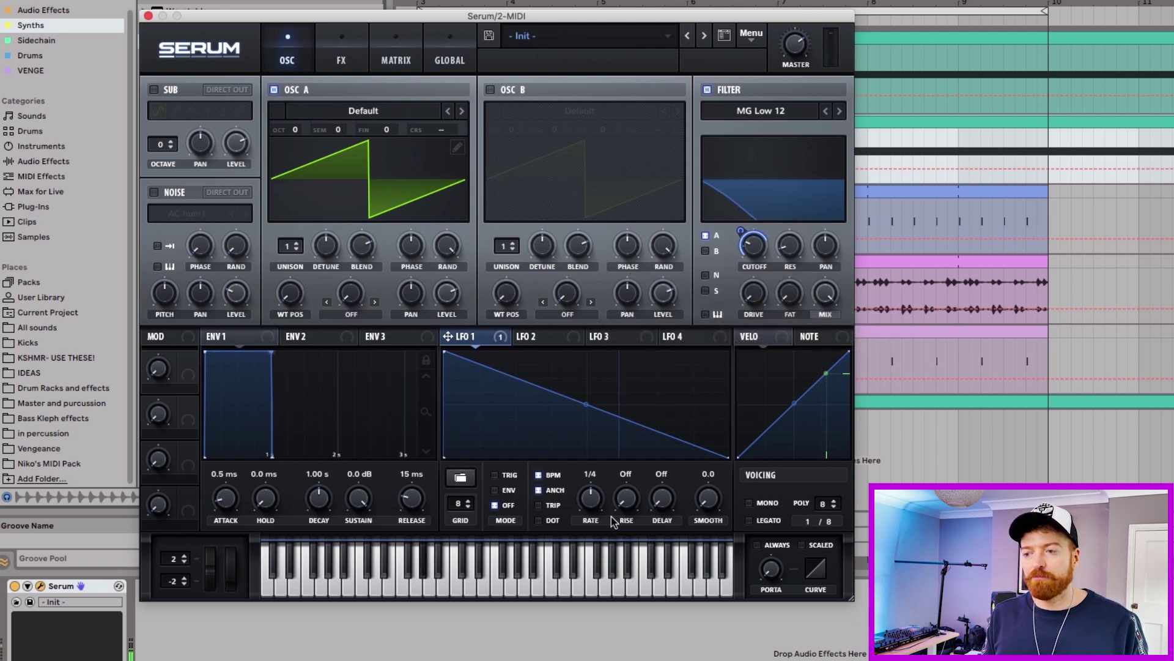
{"action": "left_click_drag", "start_coordinate": [596, 501], "coordinate": [601, 478]}
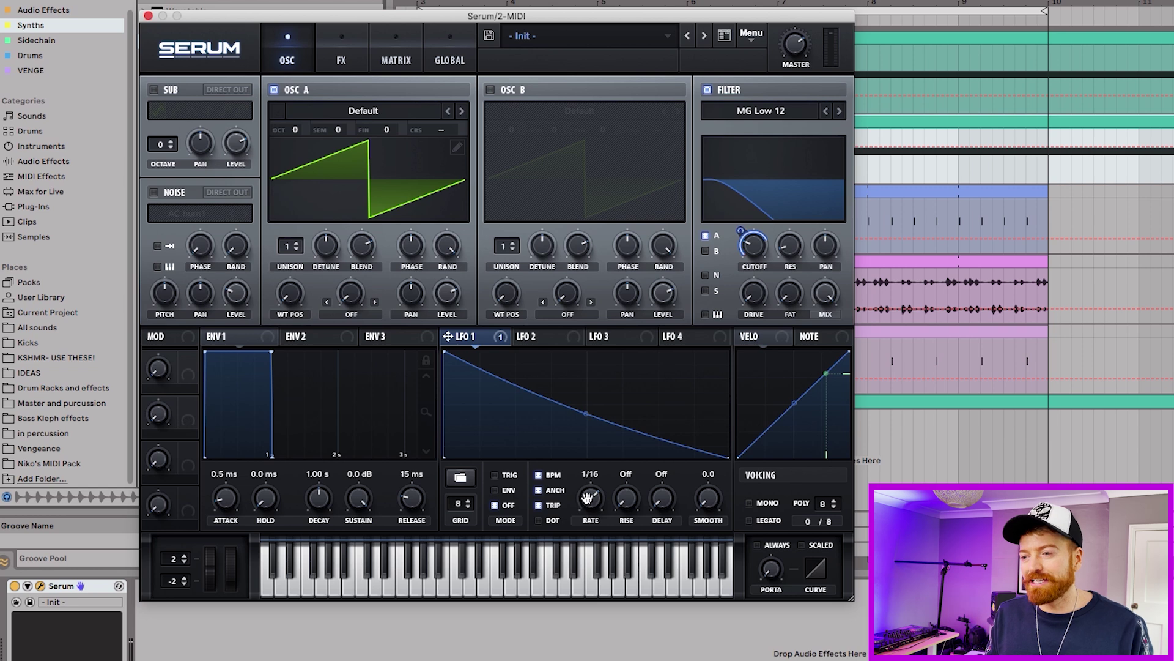
{"action": "left_click", "coordinate": [589, 499]}
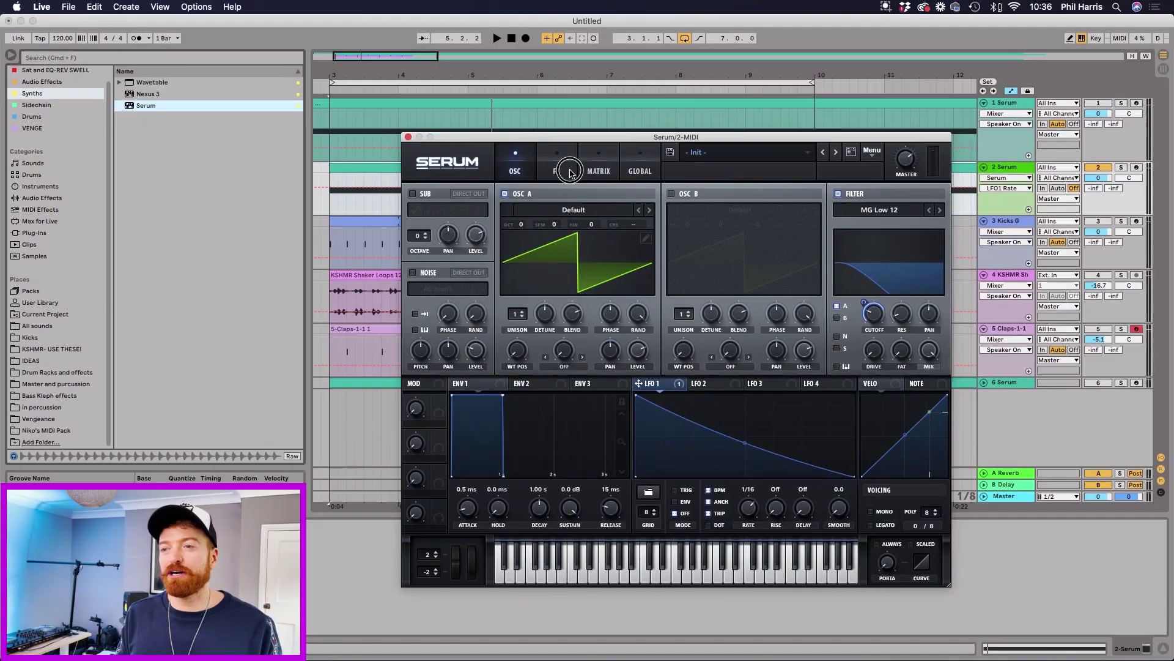
- Collapse the Kicks and KSHMR Shaker tracks and move the Serum window so it leaves the upper tracks uncovered
{"action": "left_click_drag", "start_coordinate": [224, 24], "coordinate": [616, 245]}
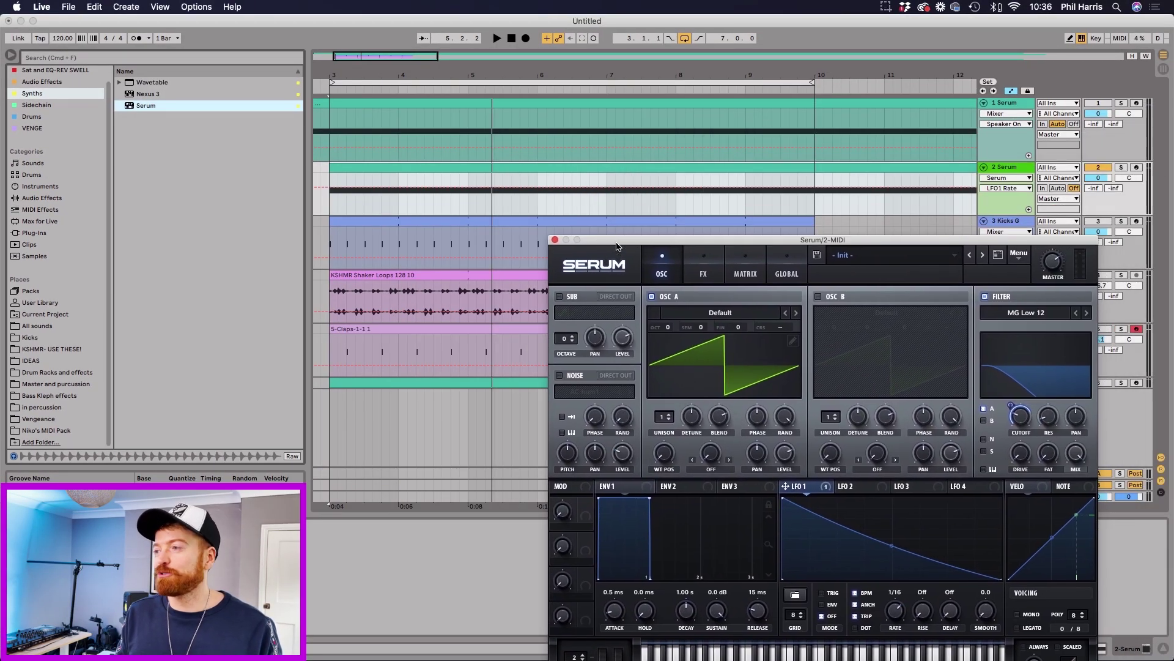
{"action": "left_click", "coordinate": [984, 220]}
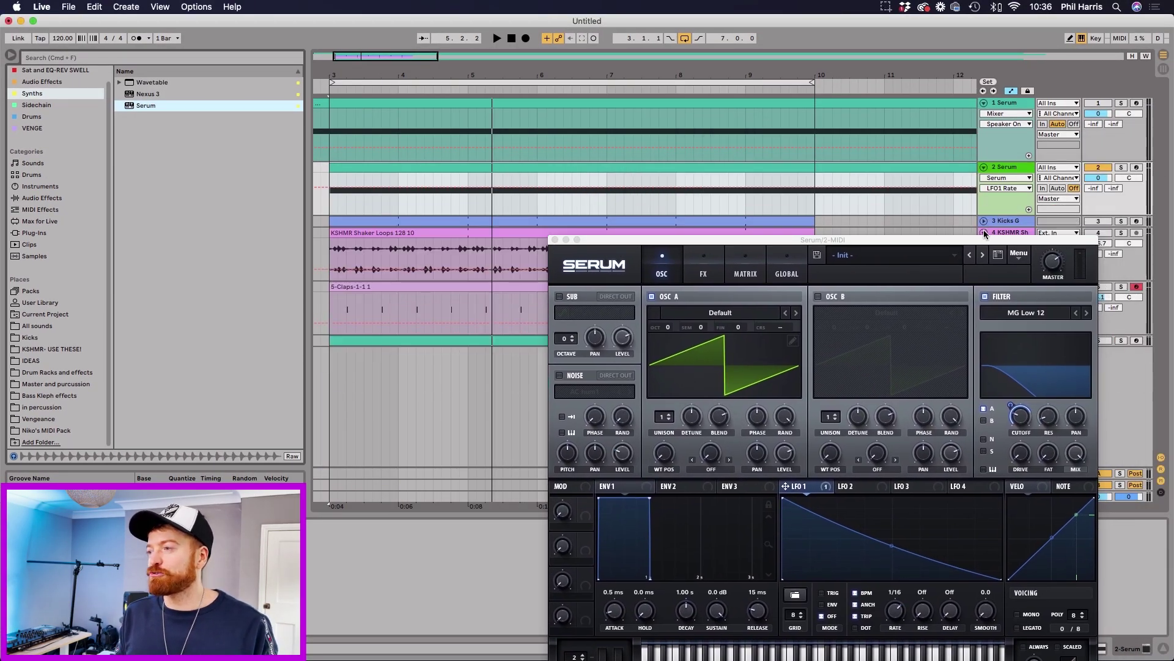
{"action": "left_click", "coordinate": [984, 232]}
{"action": "left_click_drag", "start_coordinate": [836, 242], "coordinate": [834, 203]}
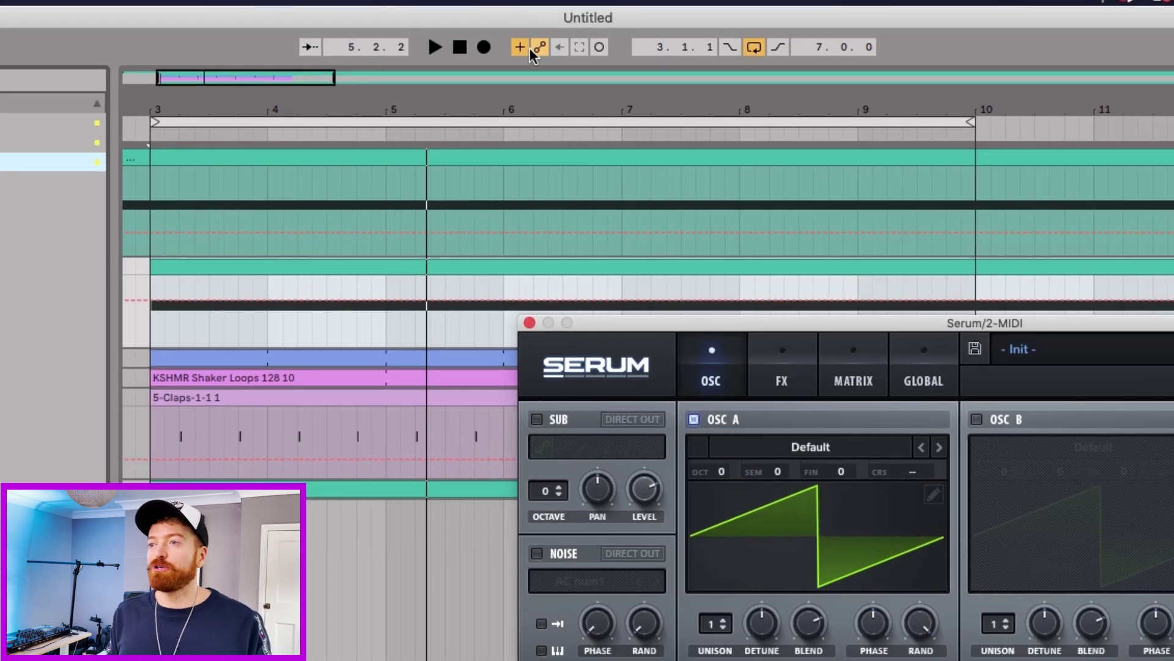
- Record automation of Serum's LFO 1 rate on track 2 from bar 3 to bar 10 by varying the rate during playback
{"action": "left_click", "coordinate": [484, 48]}
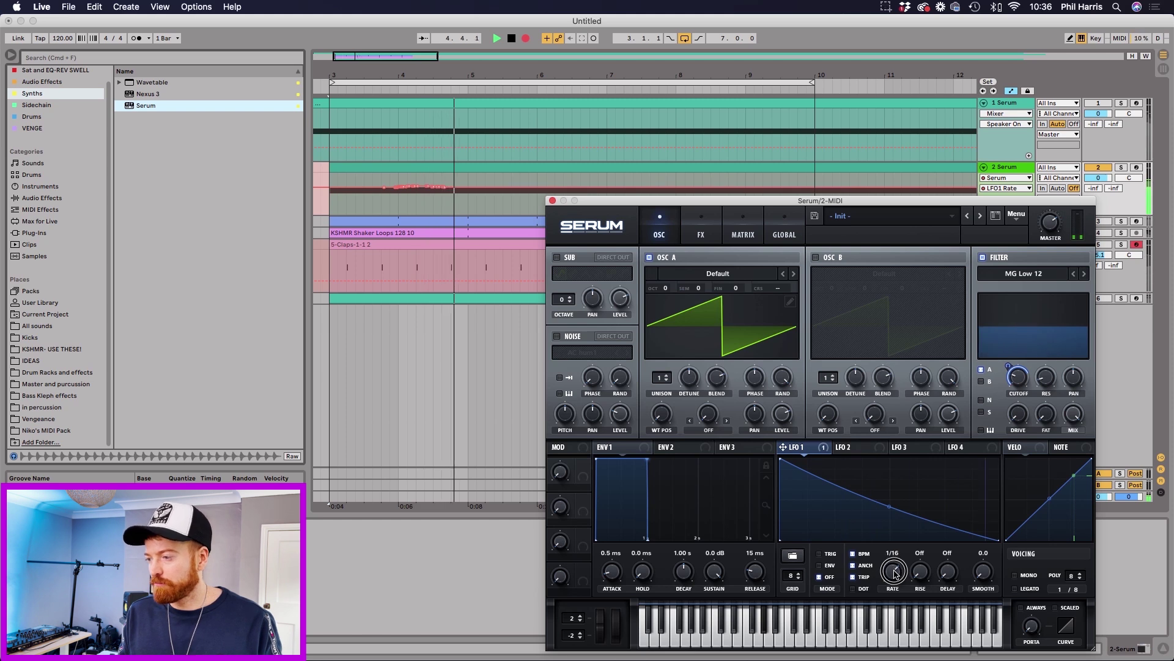
{"action": "left_click_drag", "start_coordinate": [894, 573], "coordinate": [897, 576]}
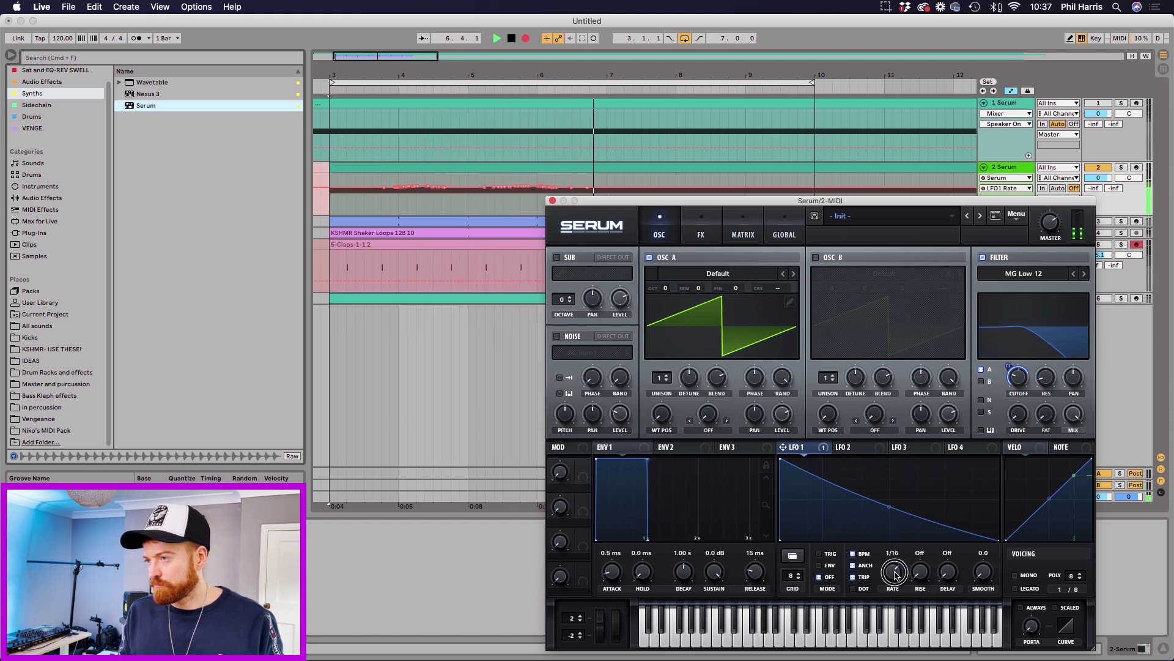
{"action": "left_click_drag", "start_coordinate": [897, 572], "coordinate": [897, 573]}
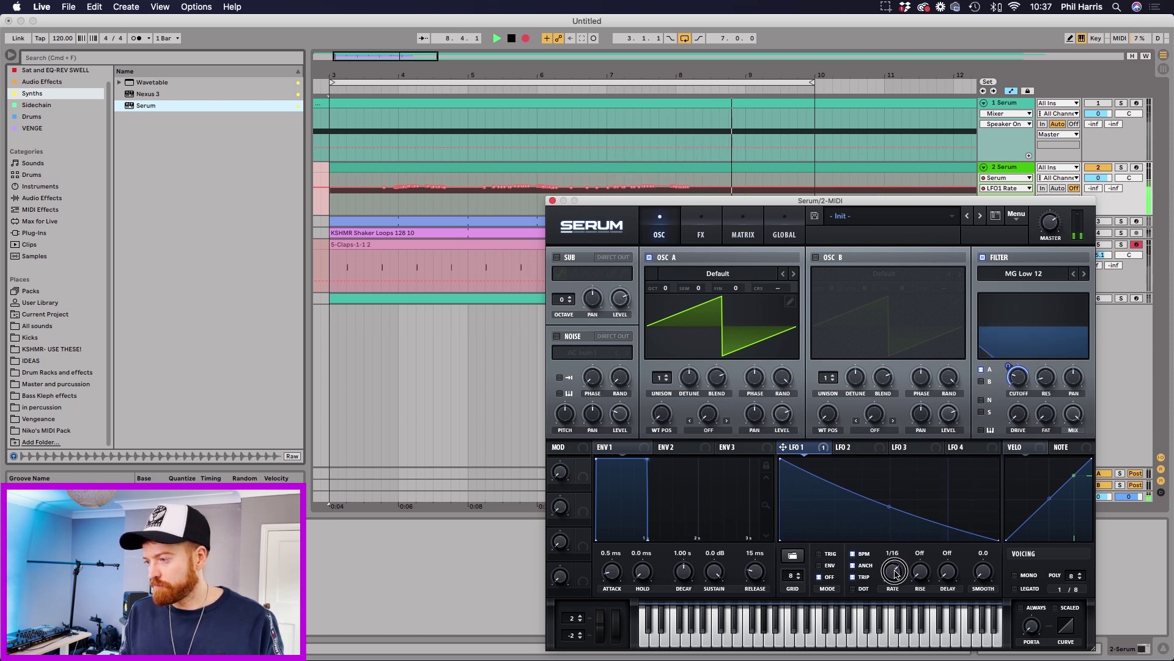
{"action": "left_click_drag", "start_coordinate": [896, 572], "coordinate": [895, 575]}
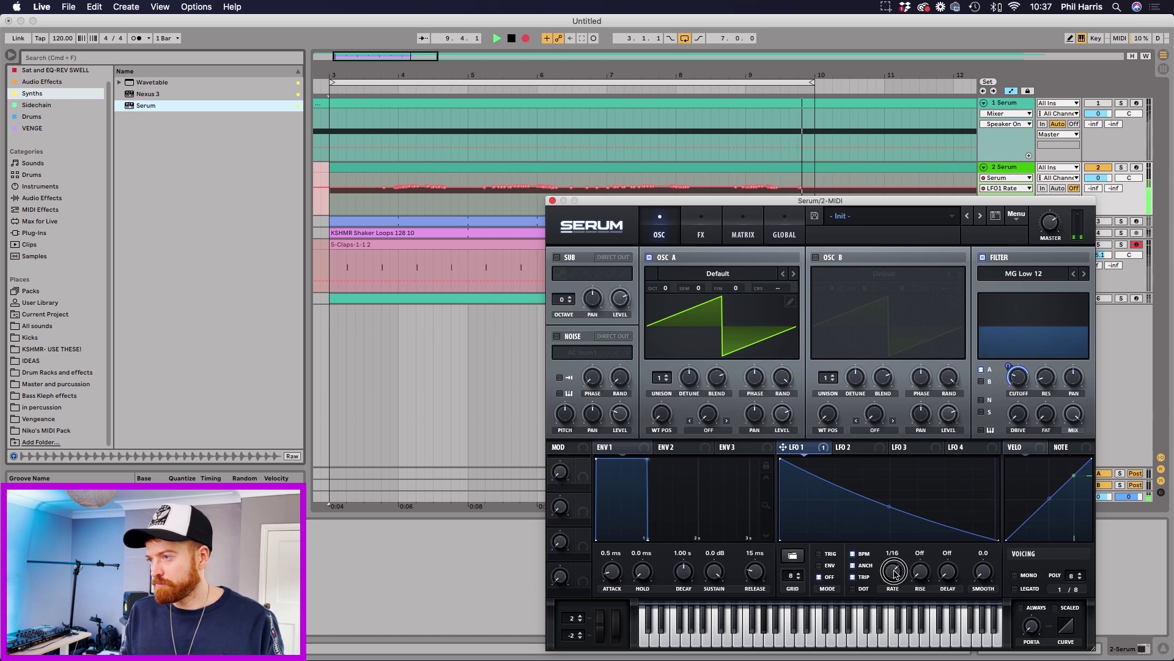
{"action": "key", "text": "F9"}
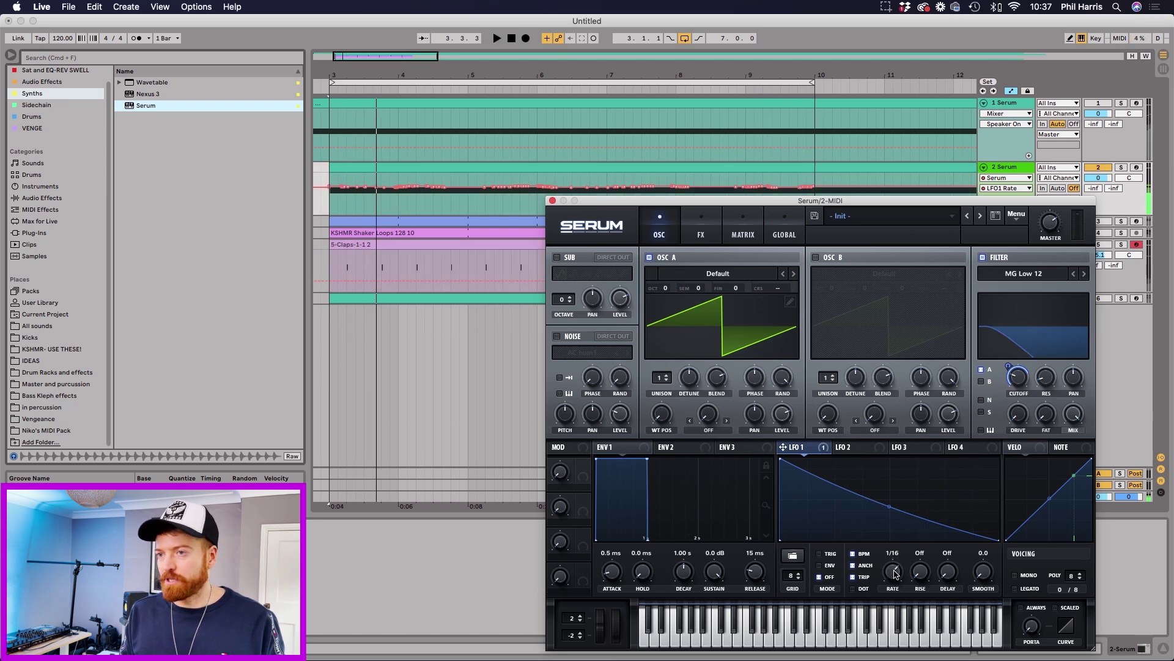
- Enlarge the second Serum track to inspect its recorded LFO1 Rate automation and play it back
{"action": "left_click_drag", "start_coordinate": [590, 202], "coordinate": [506, 328]}
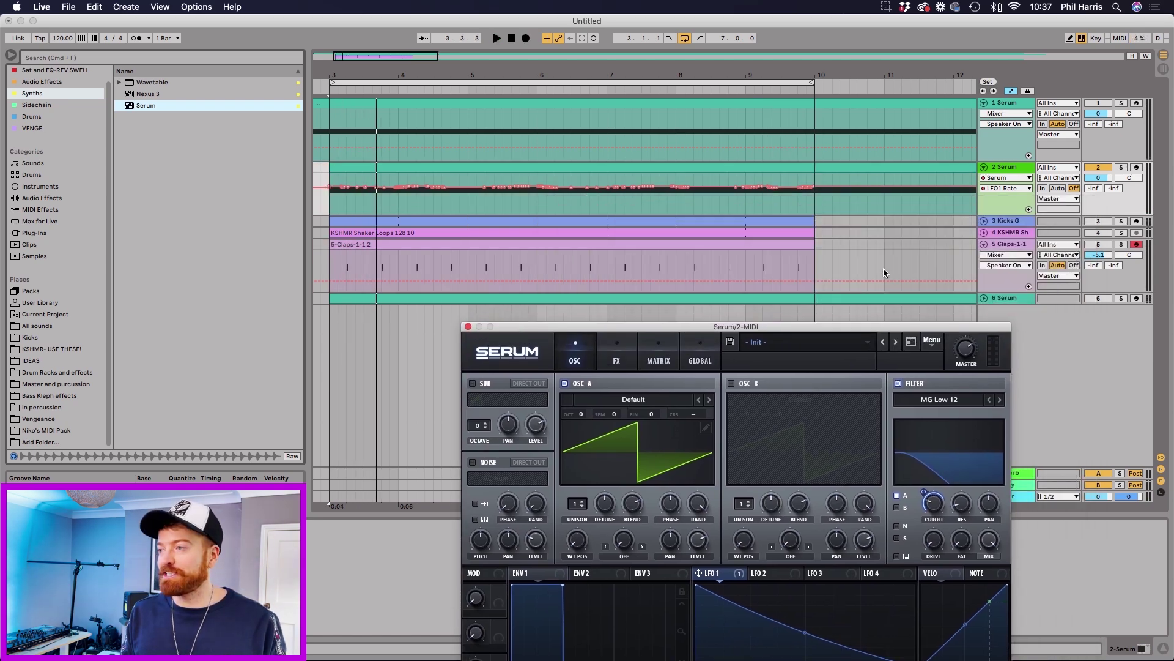
{"action": "left_click_drag", "start_coordinate": [997, 214], "coordinate": [720, 215]}
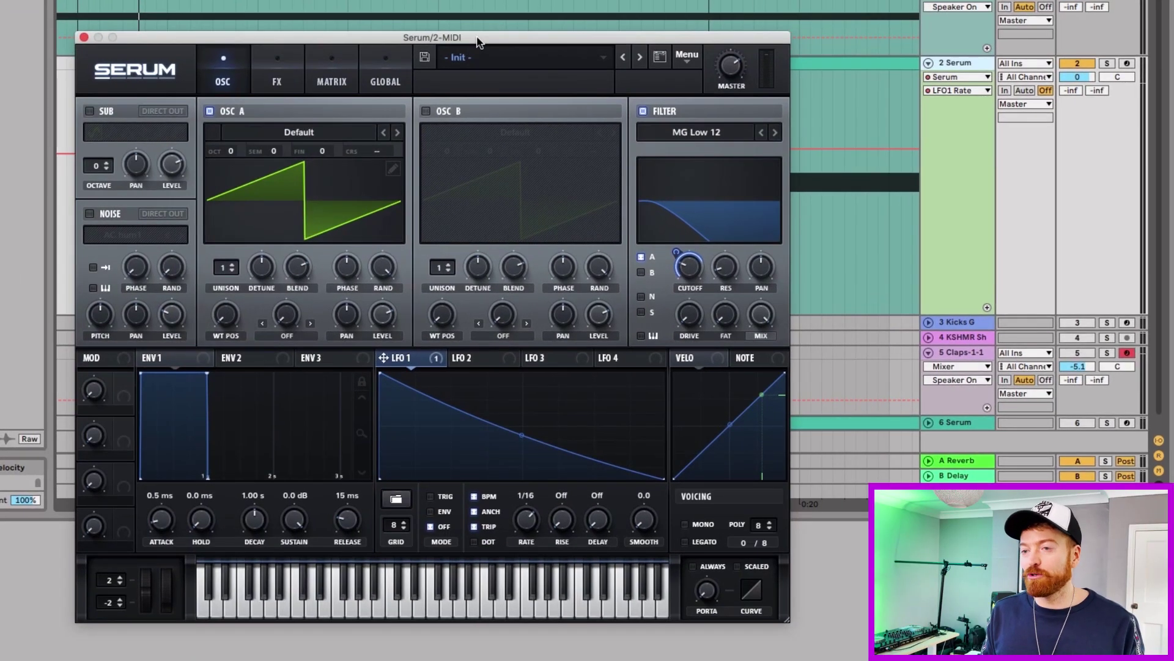
{"action": "key", "text": "space"}
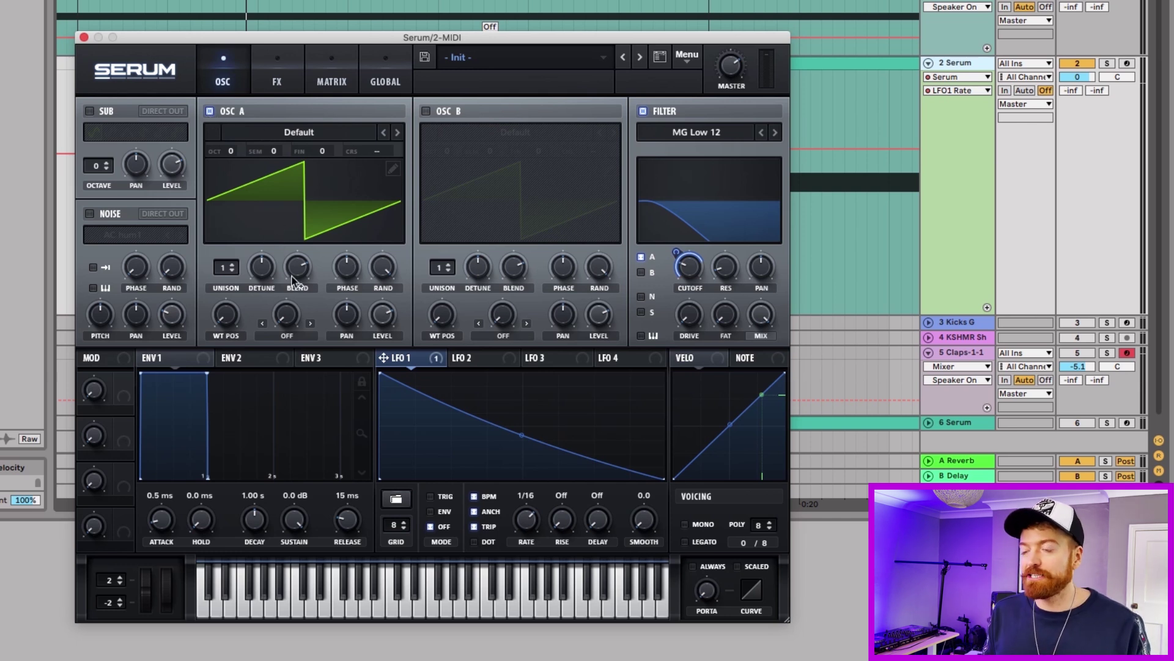
- Enable oscillator B with routing through the filter, and set oscillator A's unison to 4 voices
{"action": "left_click", "coordinate": [426, 112]}
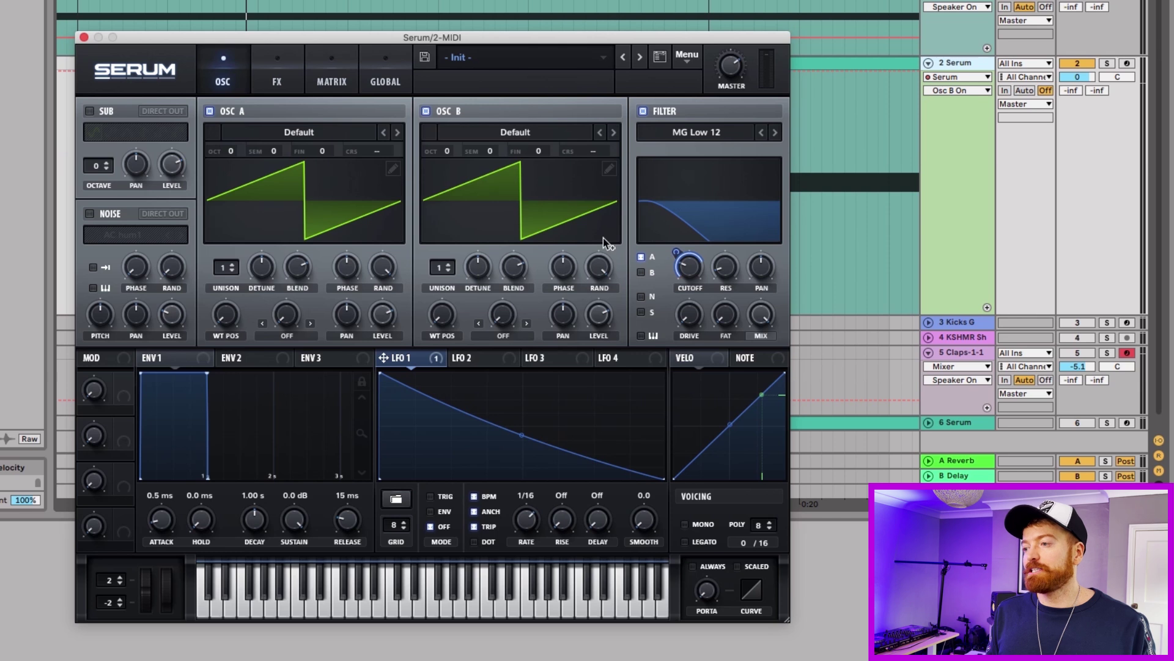
{"action": "left_click", "coordinate": [641, 272]}
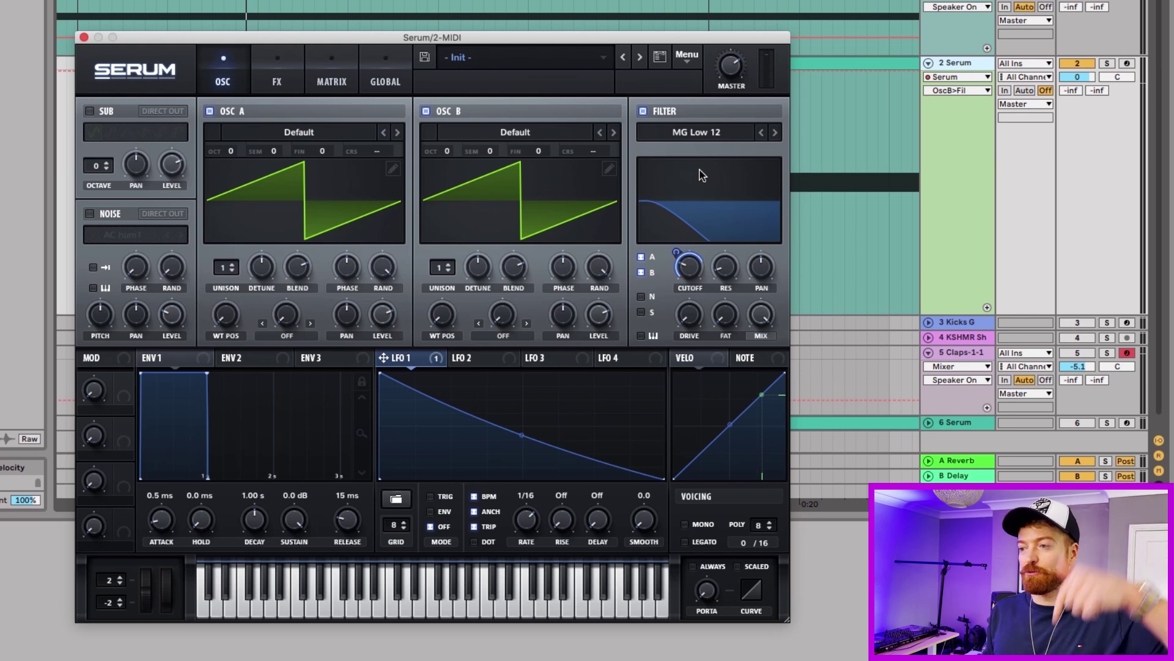
{"action": "left_click", "coordinate": [226, 272]}
{"action": "left_click_drag", "start_coordinate": [225, 272], "coordinate": [230, 237]}
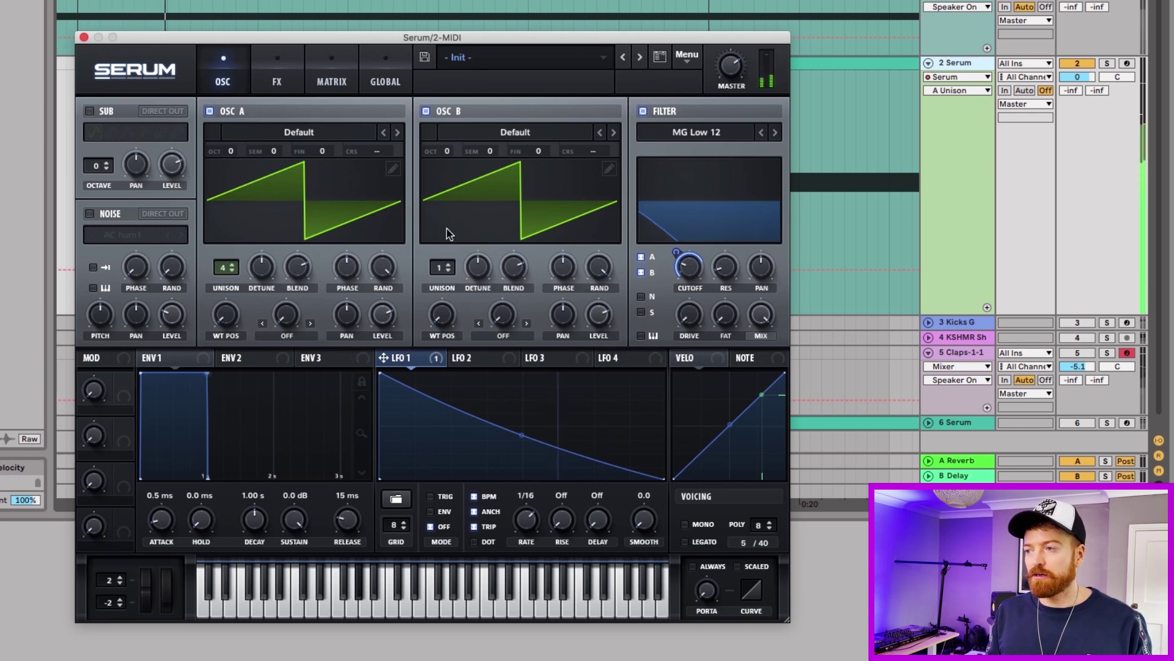
- Enable the sub oscillator with its octave at -1 and its level at about 60%
{"action": "left_click", "coordinate": [90, 111]}
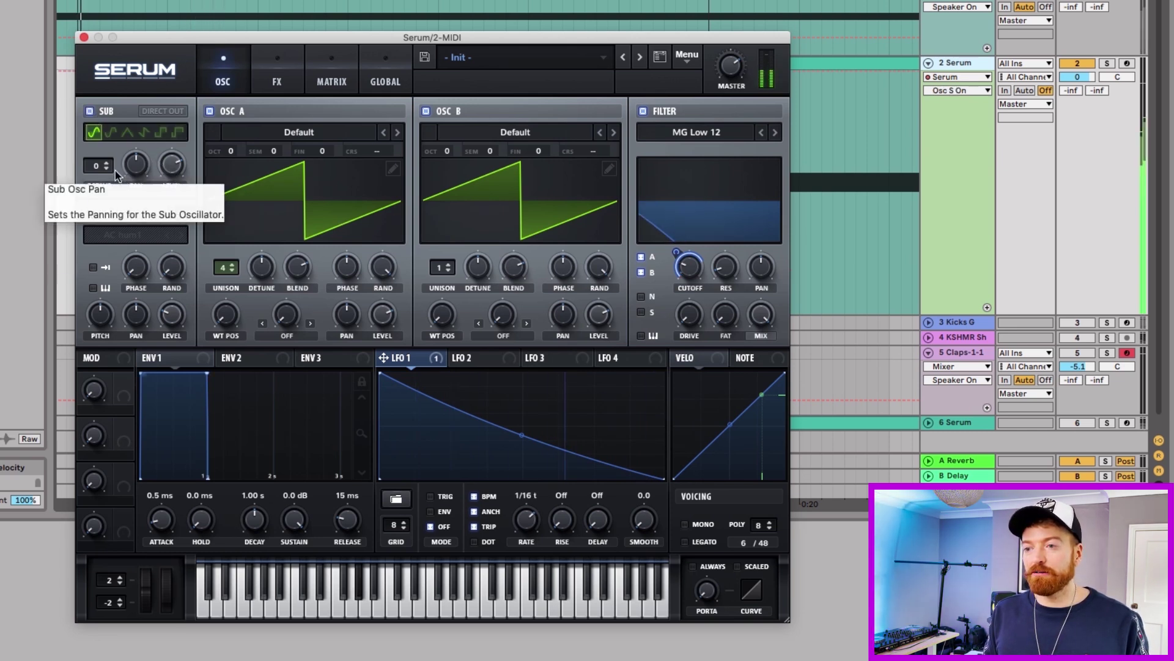
{"action": "left_click_drag", "start_coordinate": [98, 166], "coordinate": [101, 178]}
{"action": "left_click_drag", "start_coordinate": [172, 164], "coordinate": [172, 162]}
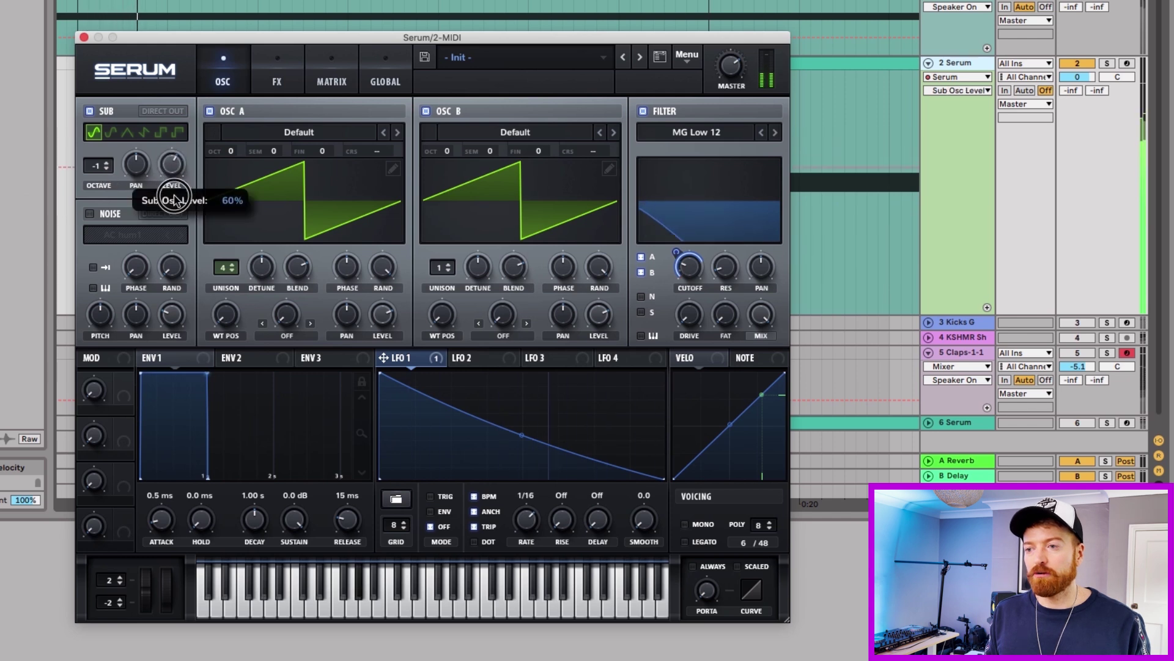
- Route the sub oscillator through the filter and fine-tune its level
{"action": "left_click", "coordinate": [641, 312]}
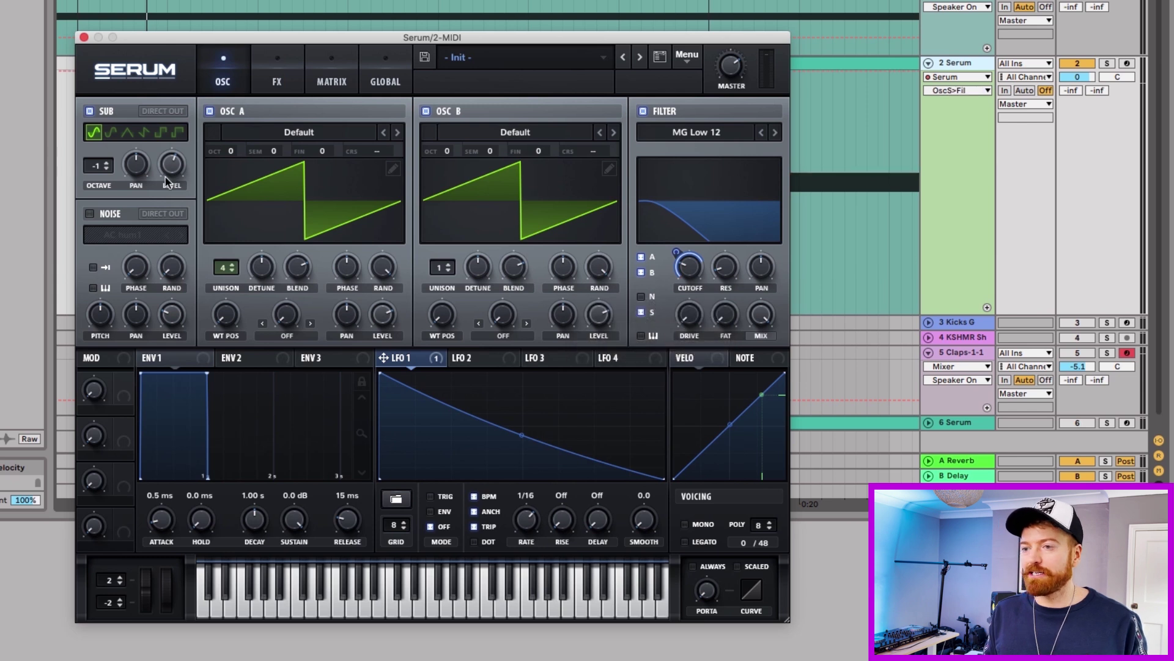
{"action": "left_click_drag", "start_coordinate": [172, 164], "coordinate": [178, 215]}
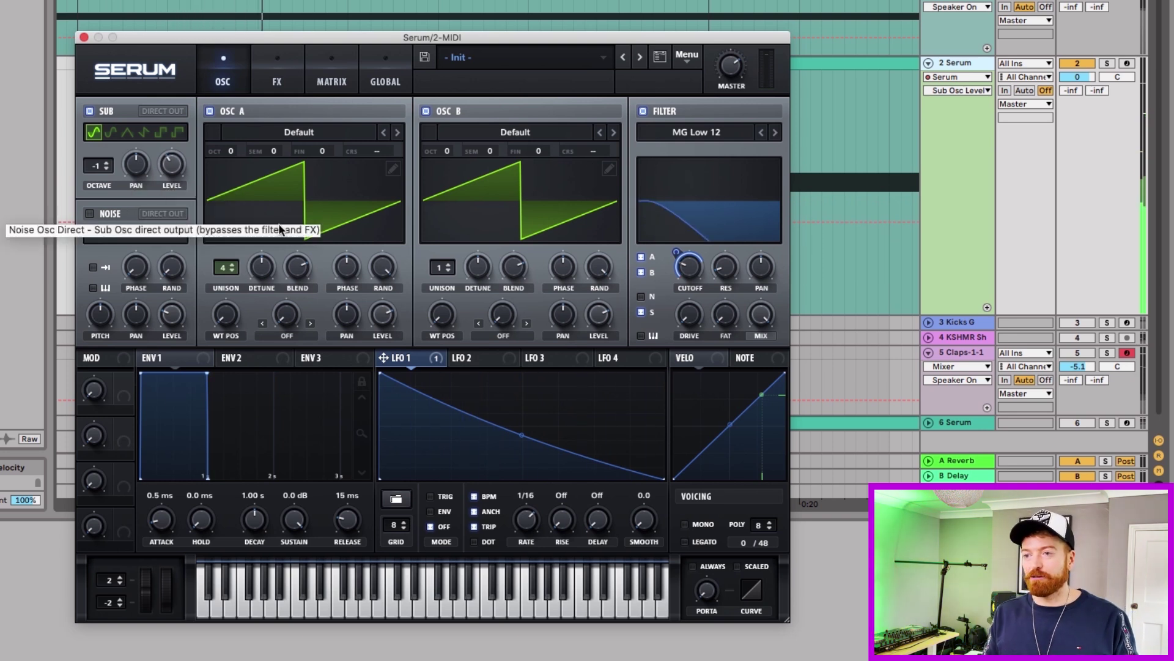
- Enable Serum's reverb and distortion effects and adjust the mix amount of each
{"action": "left_click", "coordinate": [277, 89]}
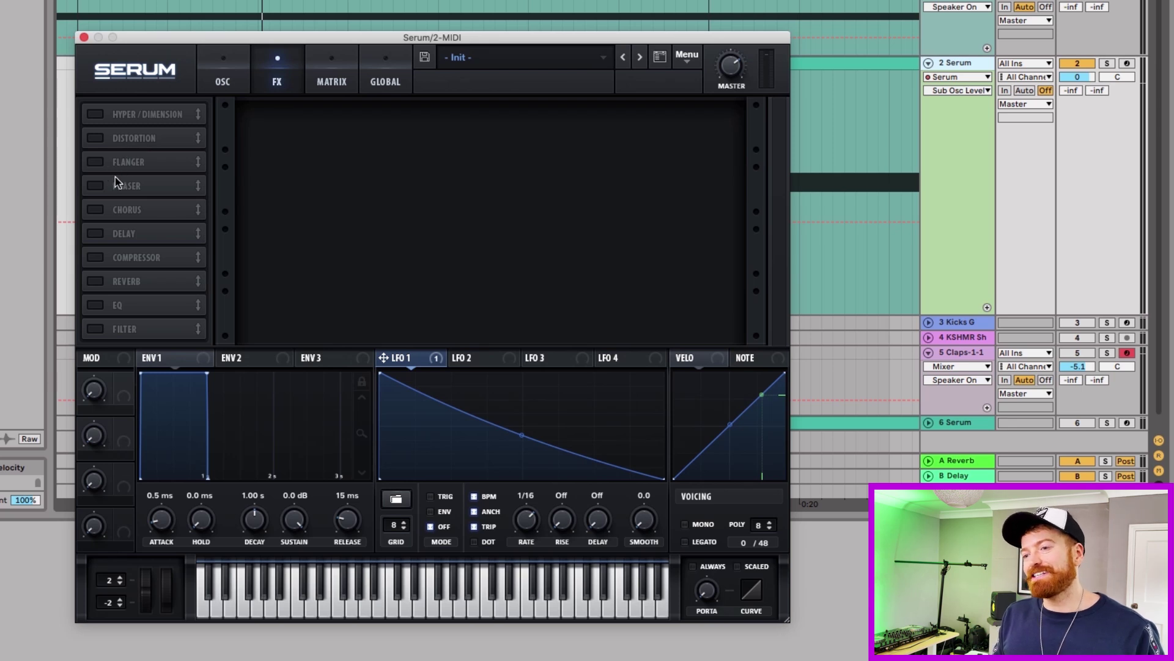
{"action": "left_click", "coordinate": [96, 282]}
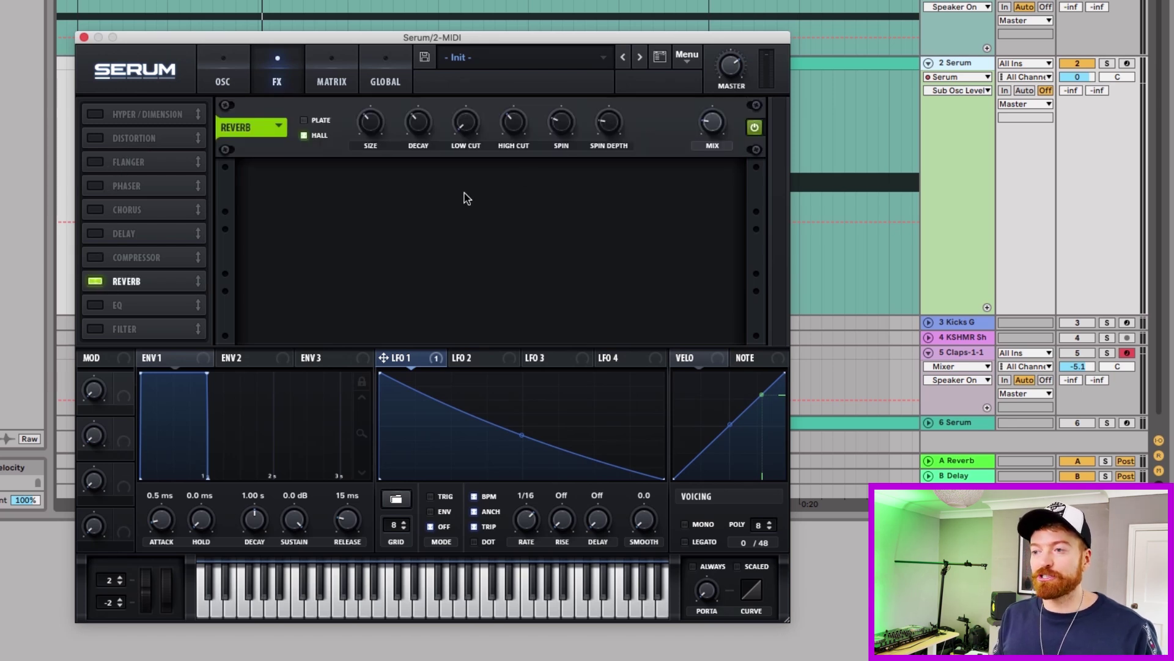
{"action": "left_click_drag", "start_coordinate": [714, 128], "coordinate": [714, 104]}
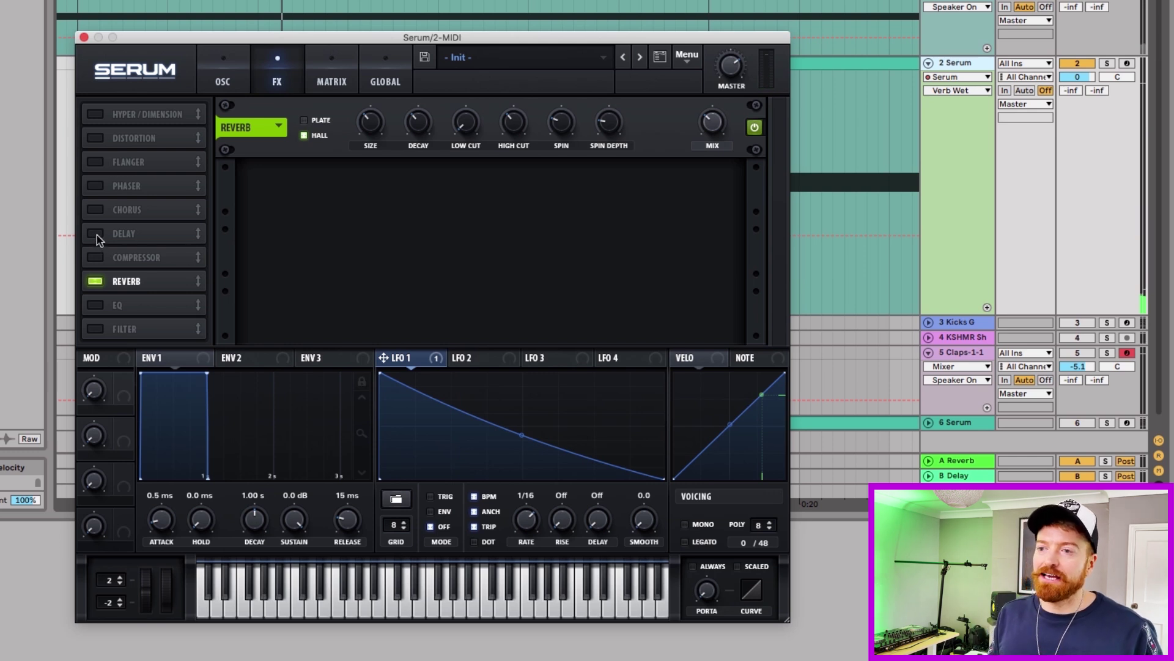
{"action": "left_click", "coordinate": [96, 139]}
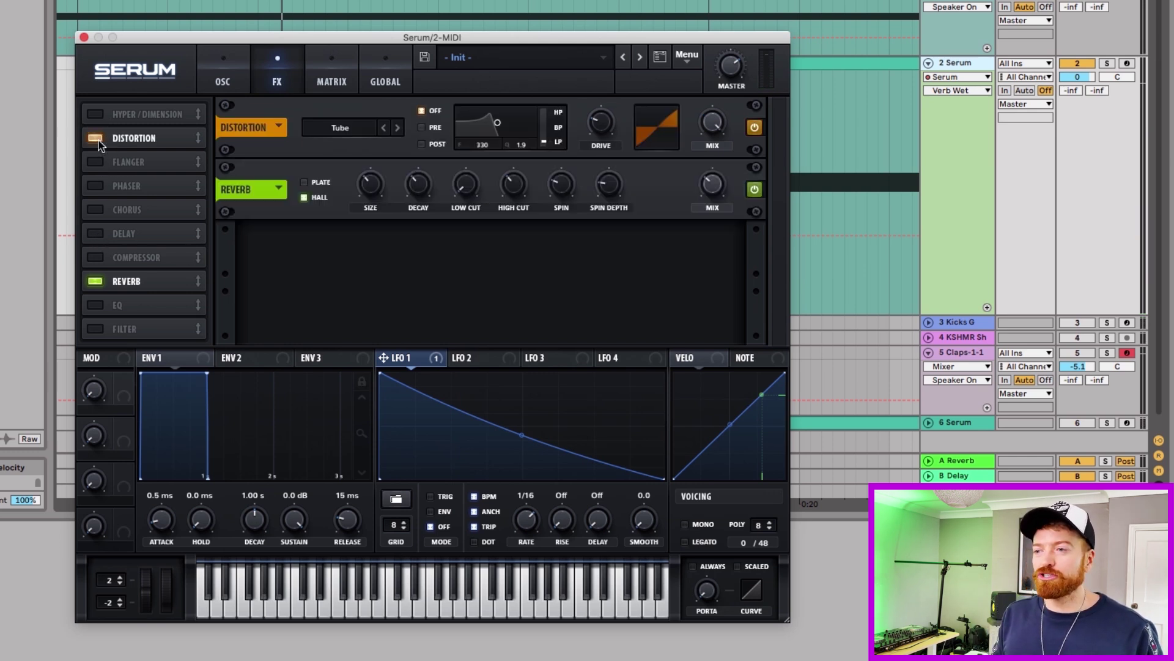
{"action": "left_click", "coordinate": [709, 122]}
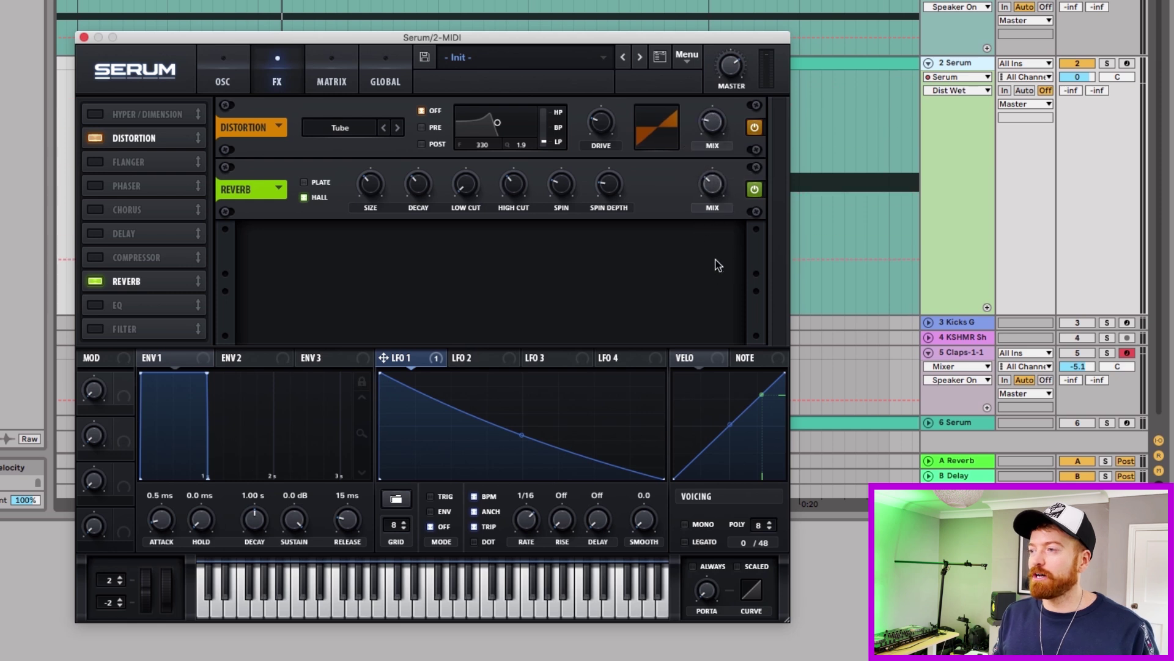
- Raise the filter cutoff to about 4232 Hz and adjust the distortion's mix and drive
{"action": "left_click", "coordinate": [224, 82]}
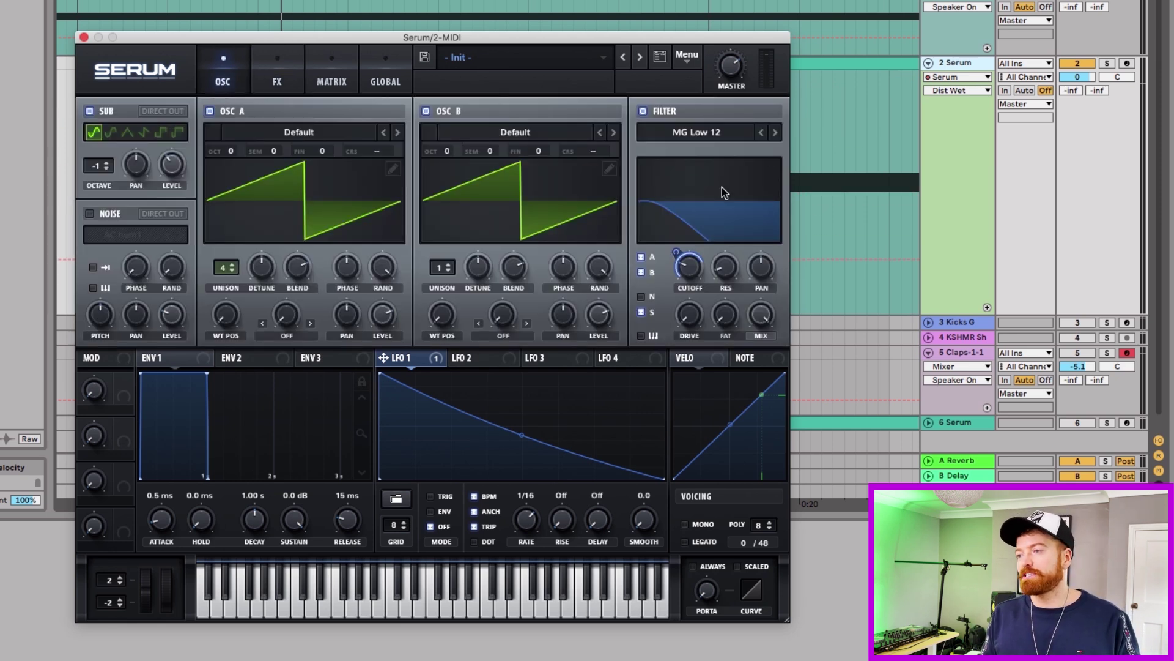
{"action": "left_click_drag", "start_coordinate": [689, 271], "coordinate": [685, 169]}
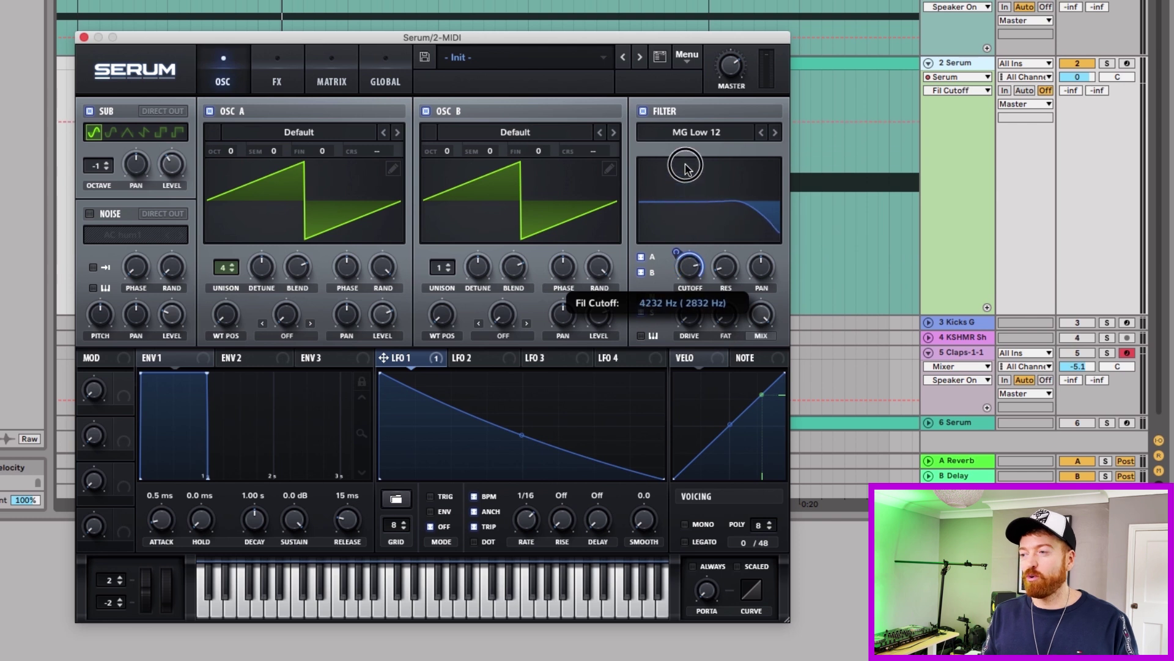
{"action": "left_click", "coordinate": [292, 82]}
{"action": "mouse_move", "coordinate": [712, 122]}
{"action": "left_mouse_down"}
{"action": "mouse_move", "coordinate": [716, 140]}
{"action": "mouse_move", "coordinate": [710, 103]}
{"action": "left_mouse_up"}
{"action": "left_click_drag", "start_coordinate": [603, 123], "coordinate": [610, 9]}
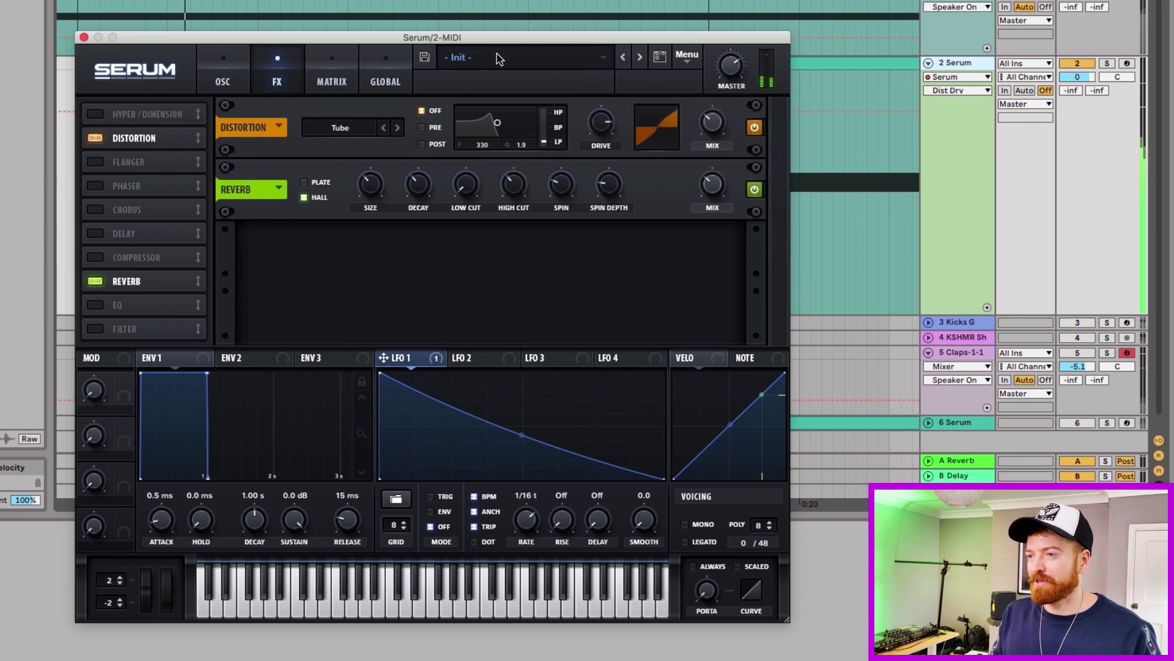
- Change the distortion type to SoftClip and readjust its drive and mix
{"action": "left_click", "coordinate": [375, 136]}
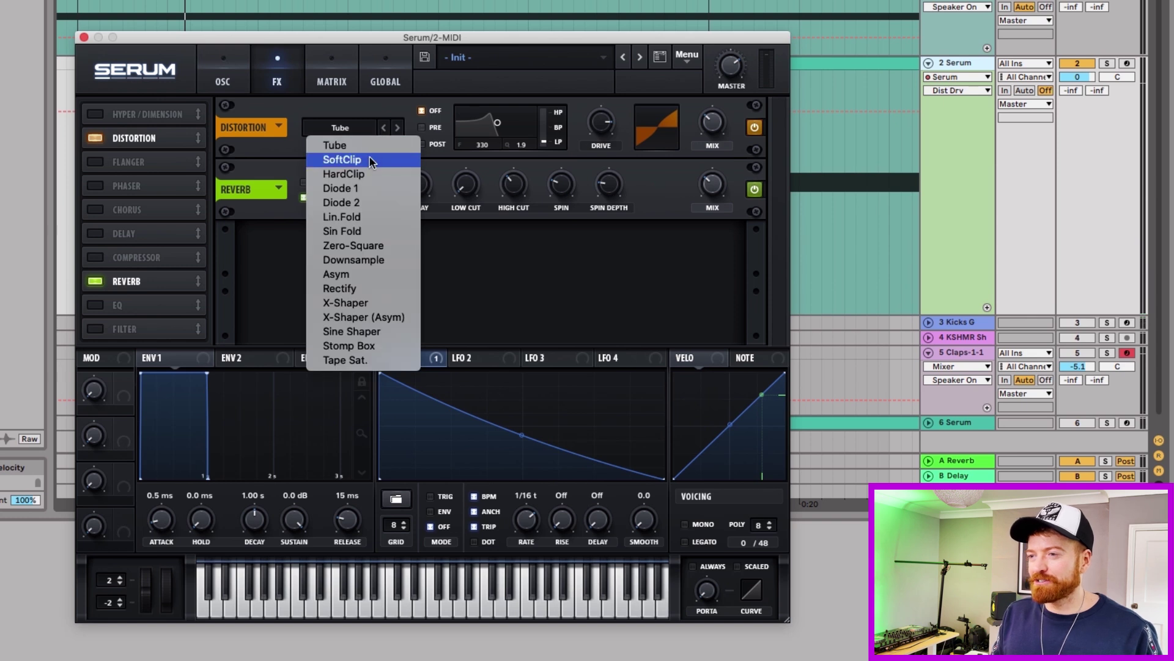
{"action": "left_click", "coordinate": [370, 159]}
{"action": "left_click_drag", "start_coordinate": [713, 123], "coordinate": [712, 92]}
{"action": "left_click_drag", "start_coordinate": [608, 120], "coordinate": [617, 185]}
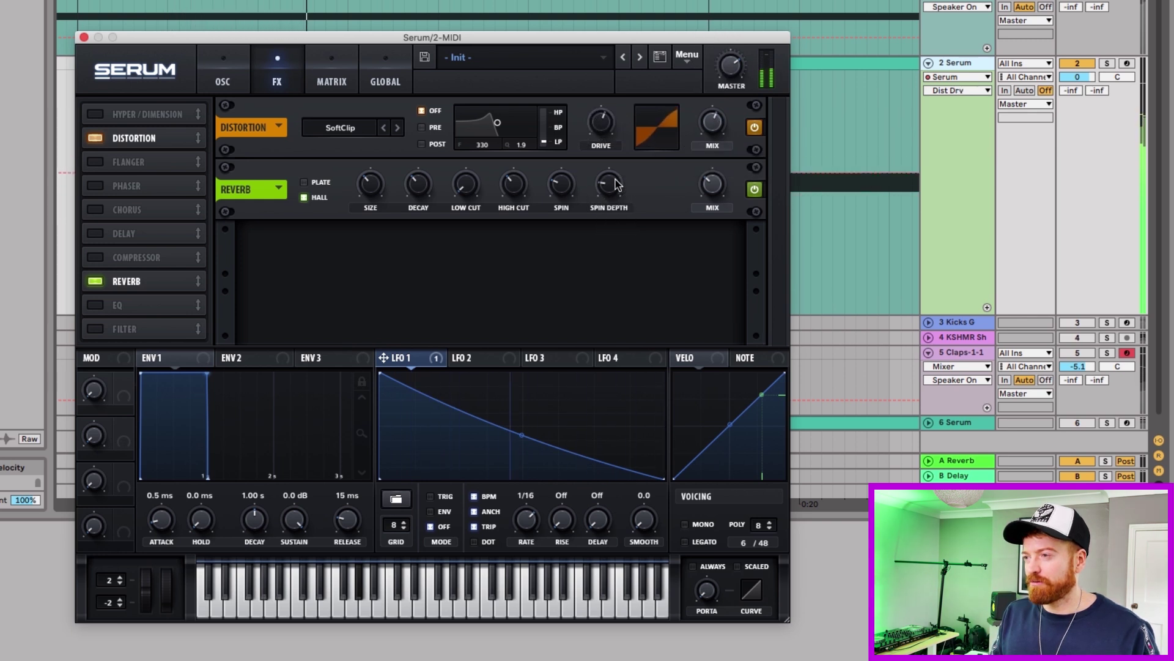
{"action": "left_click_drag", "start_coordinate": [712, 122], "coordinate": [716, 214]}
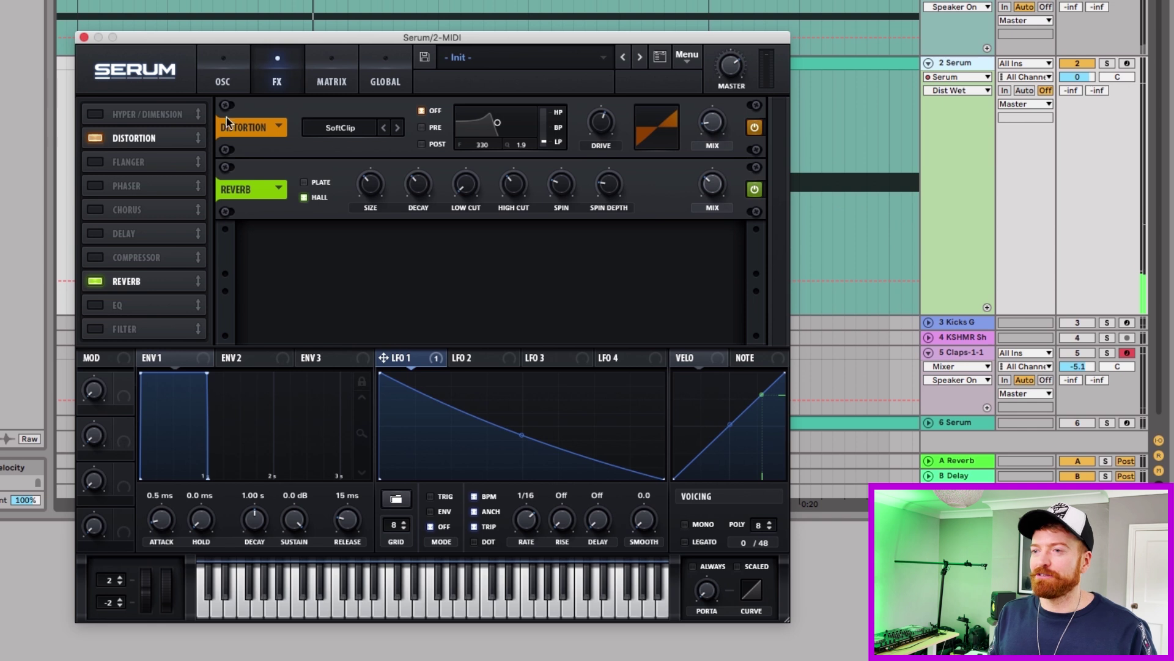
- Lower the filter cutoff to darken the bass again
{"action": "left_click", "coordinate": [220, 83]}
{"action": "left_click_drag", "start_coordinate": [690, 267], "coordinate": [707, 398]}
- Enable the delay effect and set both its left and right times to 1/32
{"action": "left_click", "coordinate": [283, 80]}
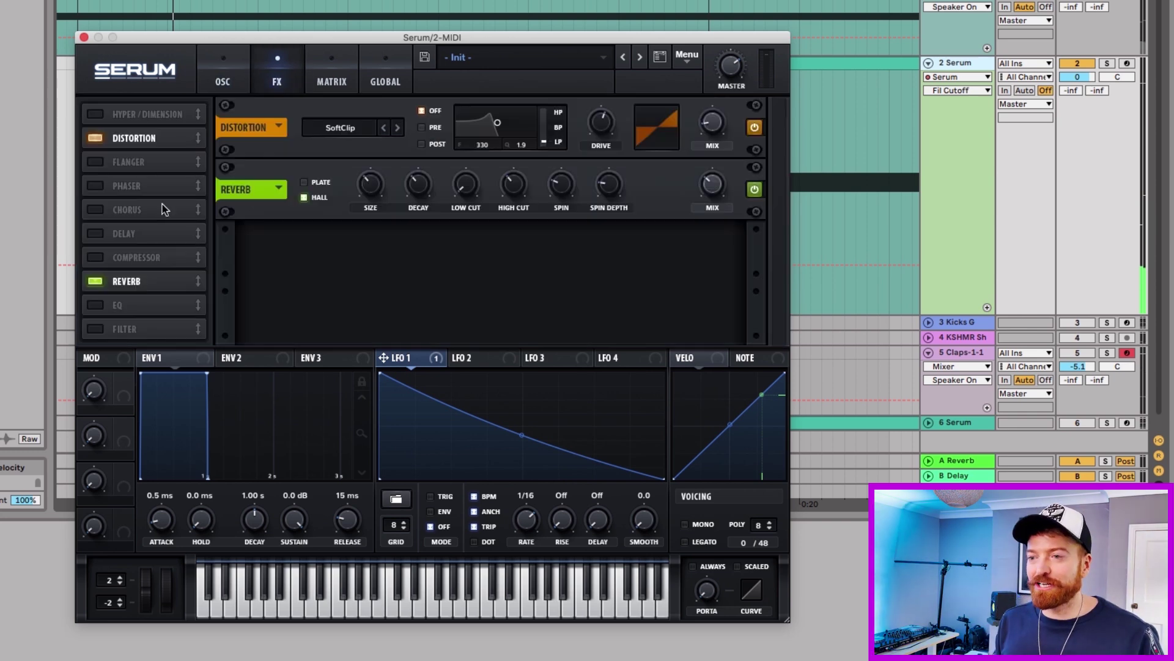
{"action": "left_click", "coordinate": [98, 233]}
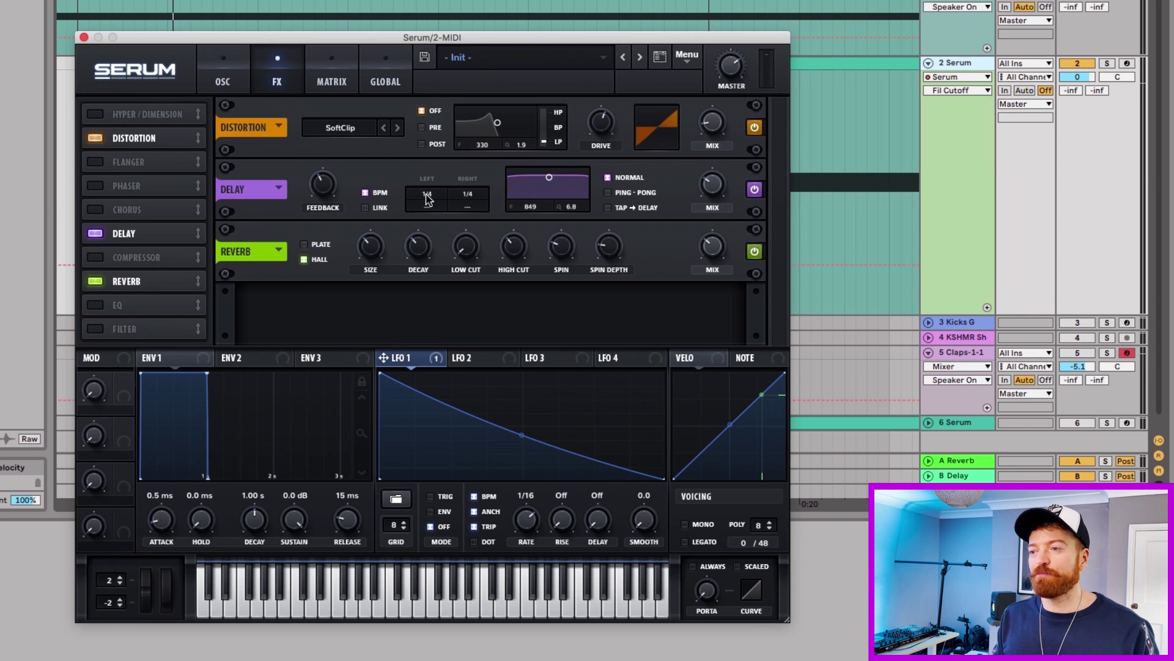
{"action": "left_click_drag", "start_coordinate": [427, 197], "coordinate": [432, 247]}
{"action": "left_click_drag", "start_coordinate": [468, 194], "coordinate": [470, 257]}
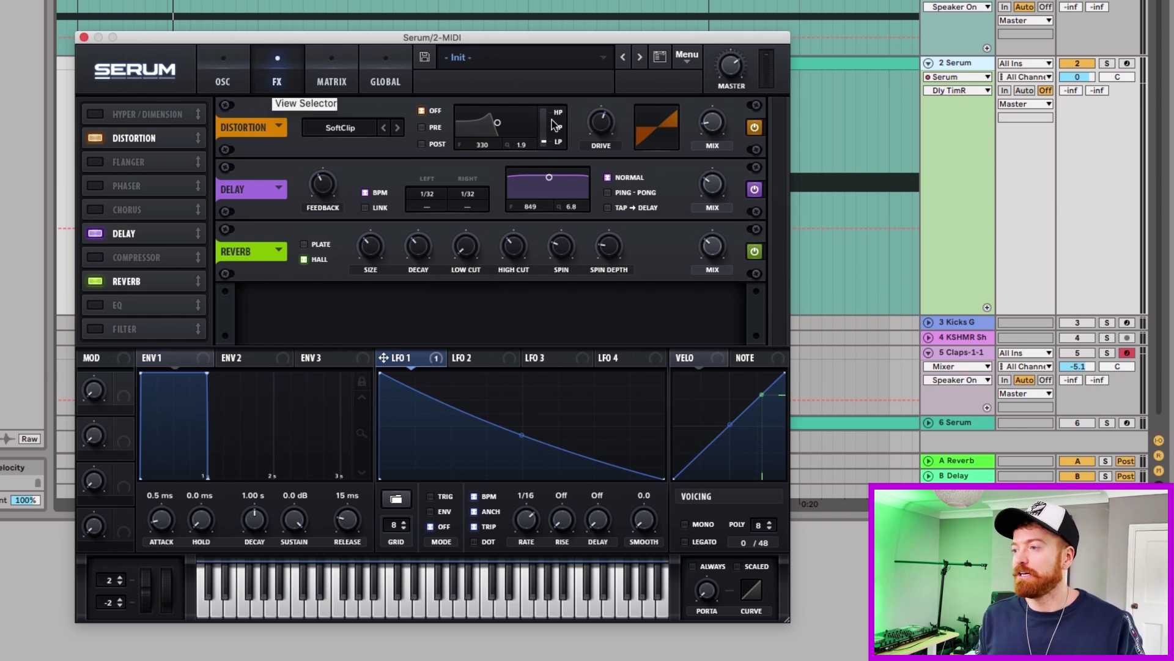
- Fine-tune the filter cutoff and the mix amounts of the delay, reverb and distortion effects
{"action": "left_click", "coordinate": [223, 82]}
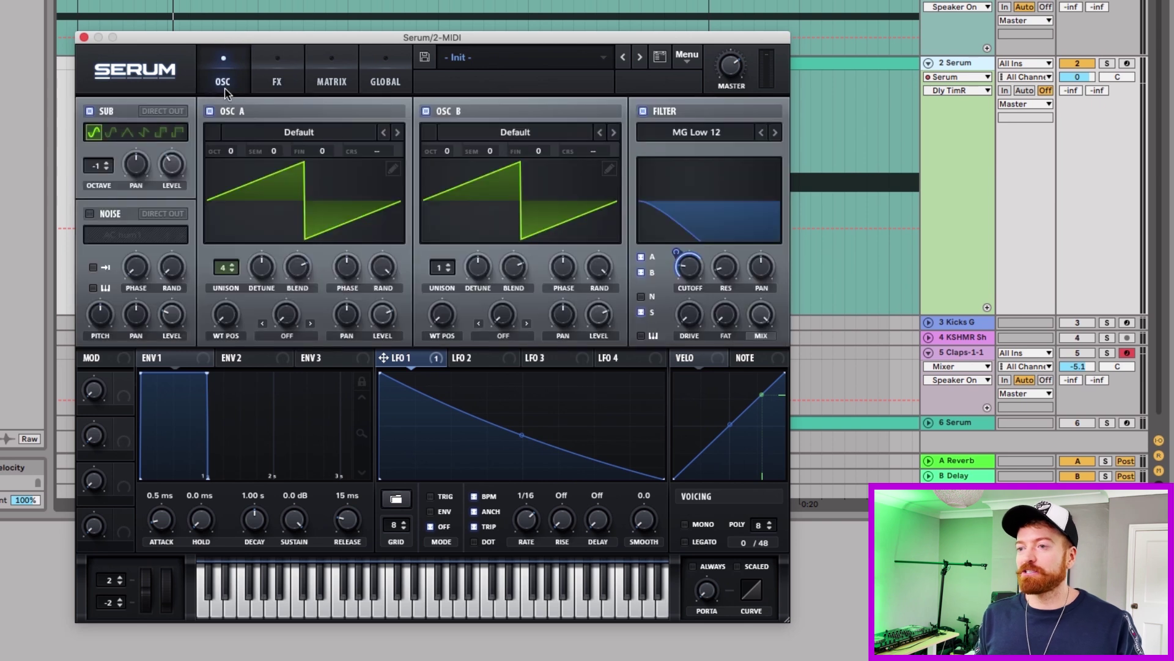
{"action": "mouse_move", "coordinate": [689, 265]}
{"action": "left_mouse_down"}
{"action": "mouse_move", "coordinate": [688, 281]}
{"action": "mouse_move", "coordinate": [689, 258]}
{"action": "left_mouse_up"}
{"action": "left_click", "coordinate": [273, 79]}
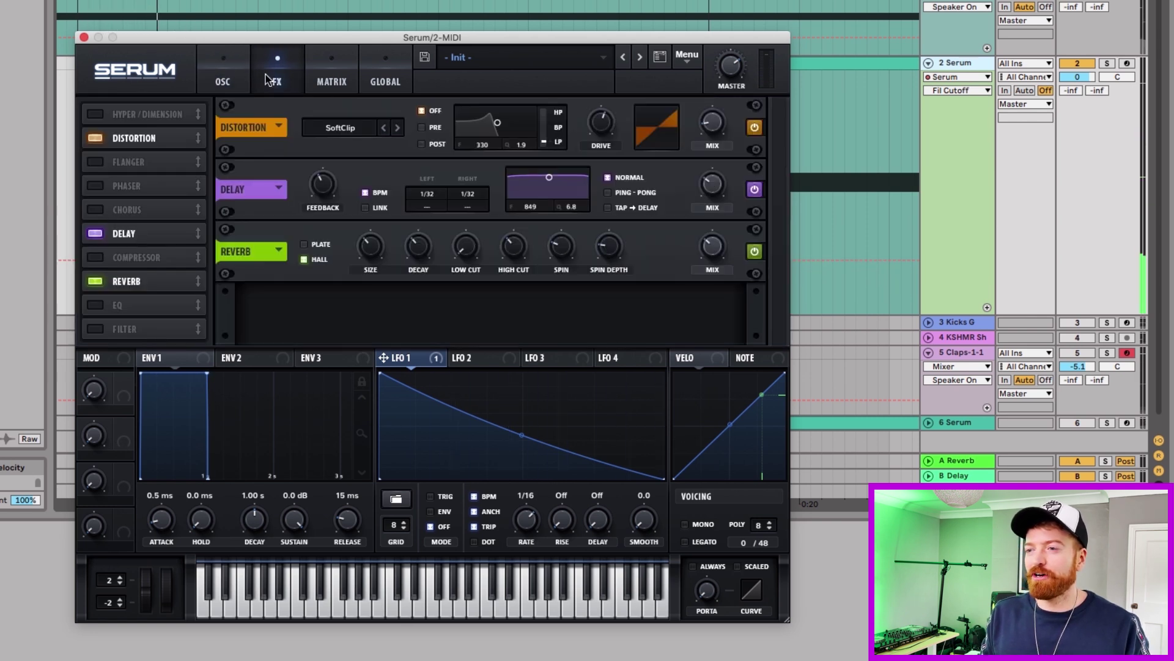
{"action": "left_click", "coordinate": [720, 190]}
{"action": "left_click", "coordinate": [714, 248]}
{"action": "left_click", "coordinate": [713, 129]}
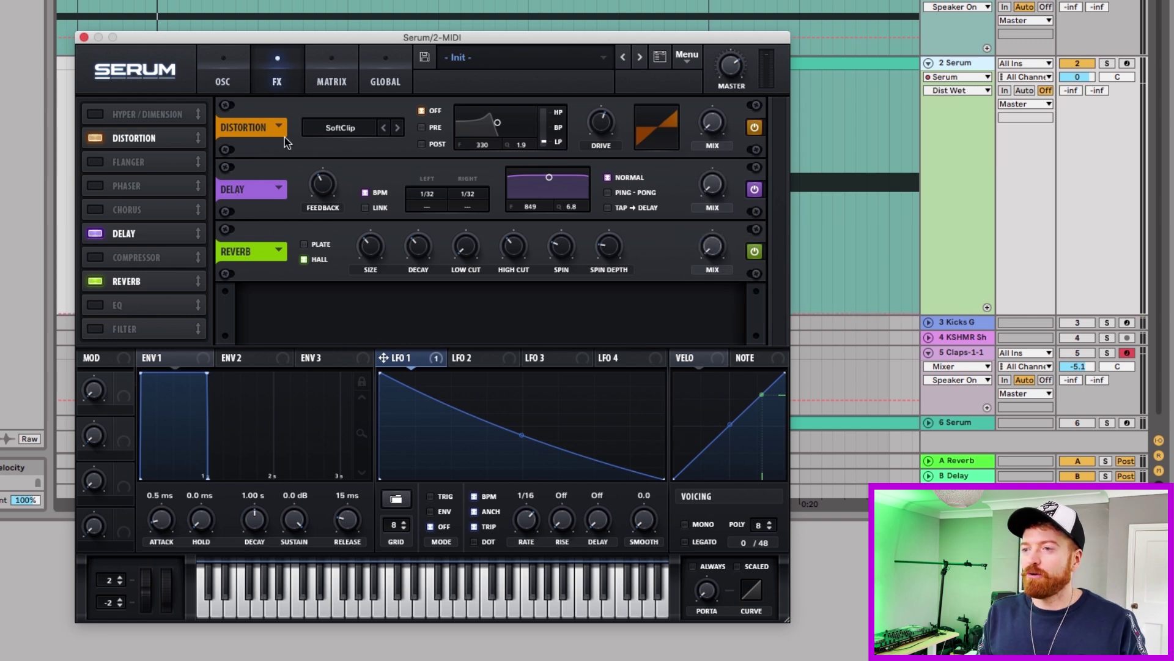
{"action": "left_click", "coordinate": [247, 90]}
{"action": "mouse_move", "coordinate": [692, 267]}
{"action": "left_mouse_down"}
{"action": "mouse_move", "coordinate": [692, 199]}
{"action": "mouse_move", "coordinate": [678, 260]}
{"action": "left_mouse_up"}
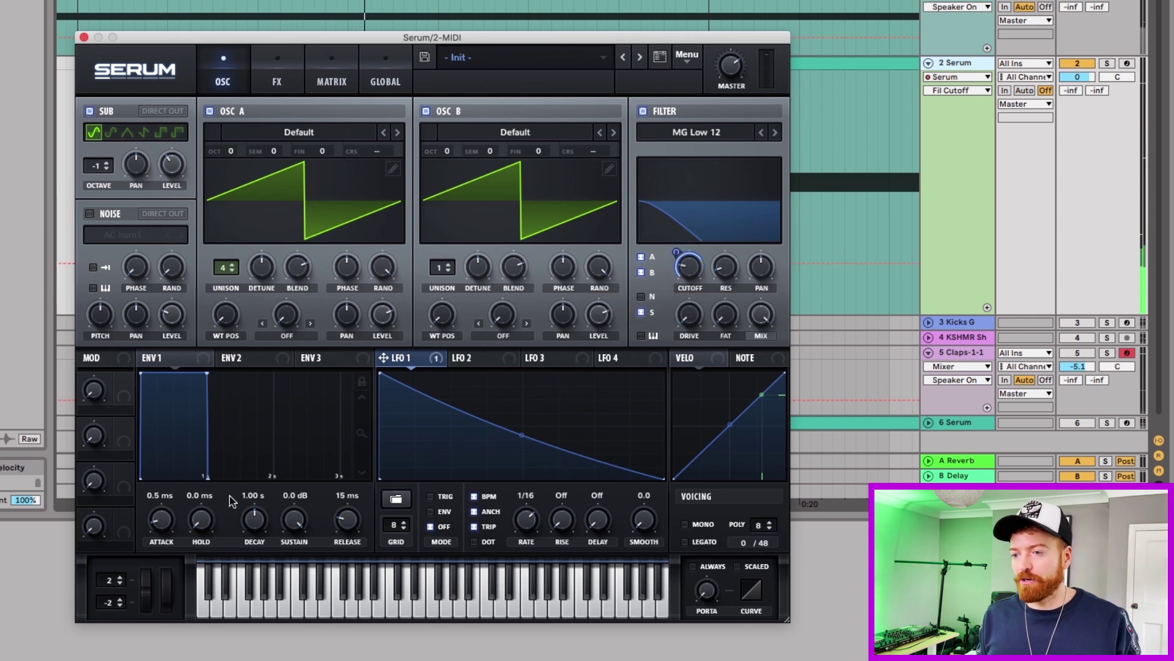
- Assign Macro 4 to the filter cutoff and move the macro to audition the modulation
{"action": "left_click", "coordinate": [120, 529]}
{"action": "left_click_drag", "start_coordinate": [123, 520], "coordinate": [670, 291]}
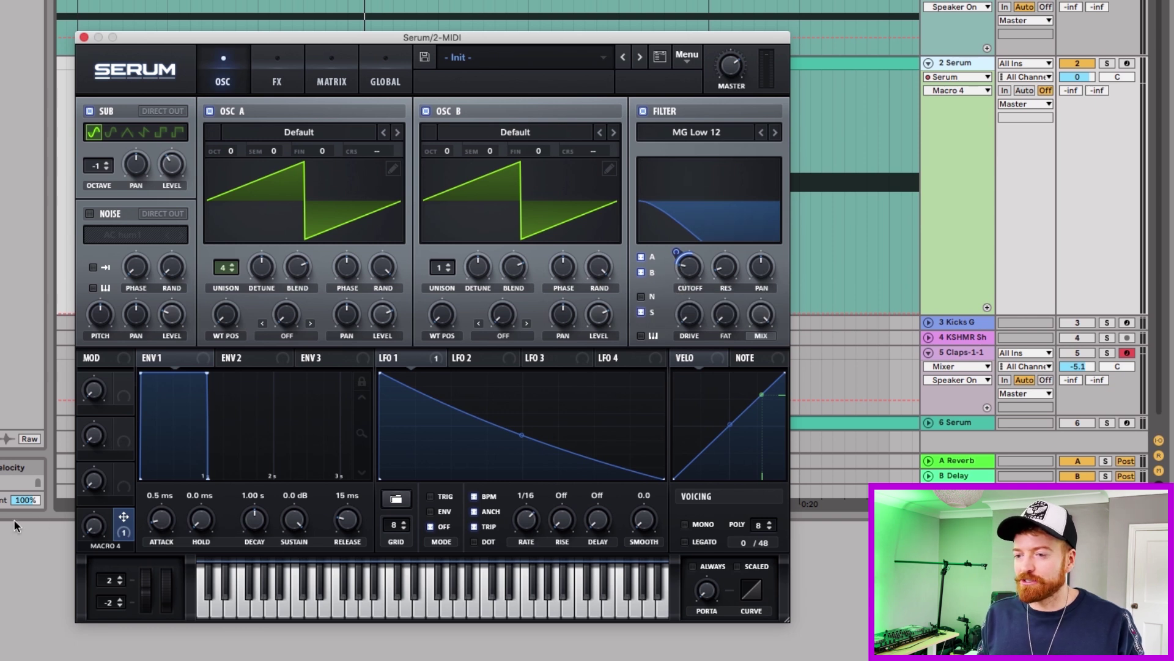
{"action": "mouse_move", "coordinate": [93, 529]}
{"action": "left_mouse_down"}
{"action": "mouse_move", "coordinate": [84, 376]}
{"action": "mouse_move", "coordinate": [79, 511]}
{"action": "mouse_move", "coordinate": [91, 525]}
{"action": "left_mouse_up"}
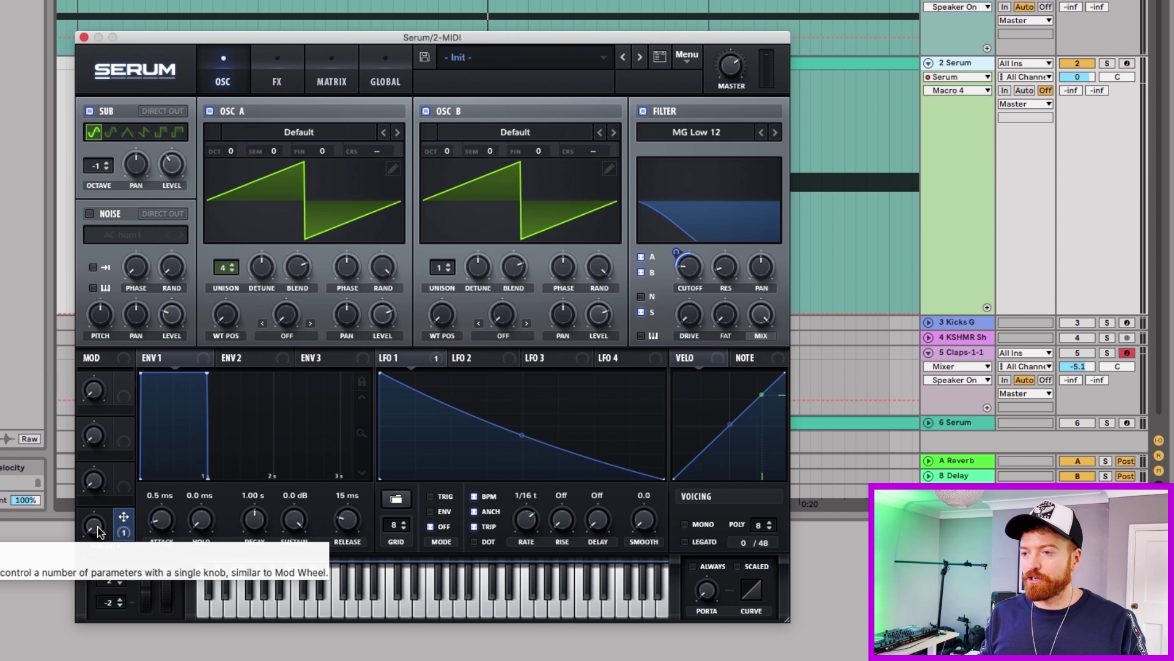
- Assign Macro 4 to oscillator A's unison detune over a reduced base amount, and audition the macro's sweep
{"action": "left_click_drag", "start_coordinate": [124, 517], "coordinate": [261, 272]}
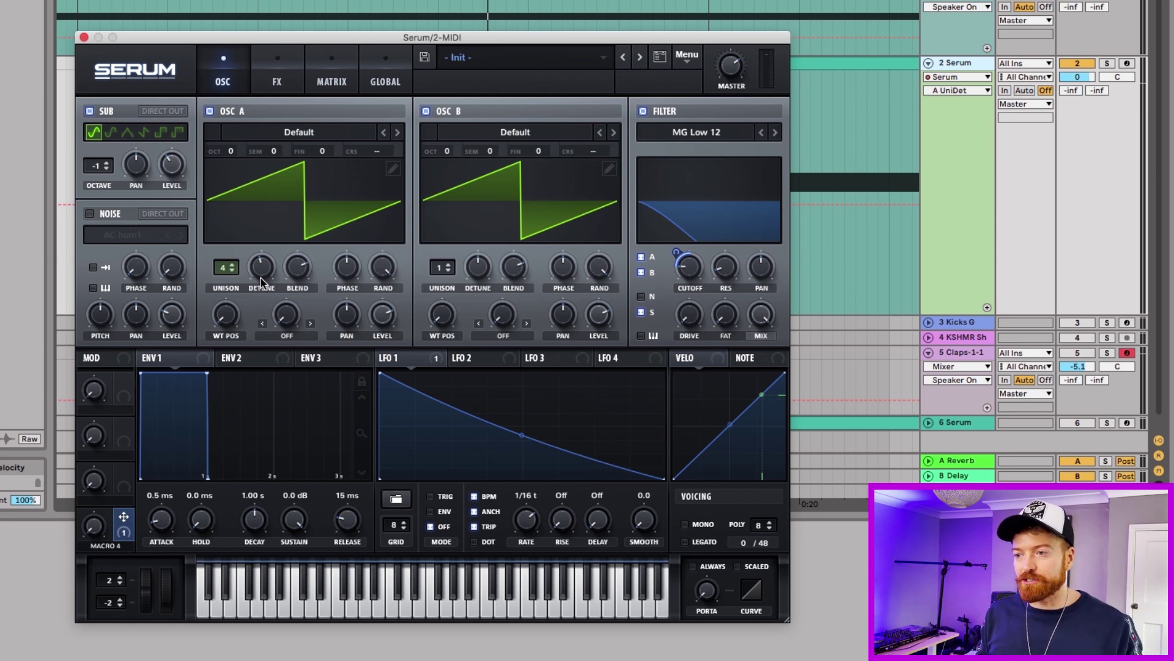
{"action": "mouse_move", "coordinate": [258, 276]}
{"action": "left_mouse_down"}
{"action": "mouse_move", "coordinate": [257, 189]}
{"action": "mouse_move", "coordinate": [247, 286]}
{"action": "left_mouse_up"}
{"action": "left_click_drag", "start_coordinate": [124, 515], "coordinate": [255, 259]}
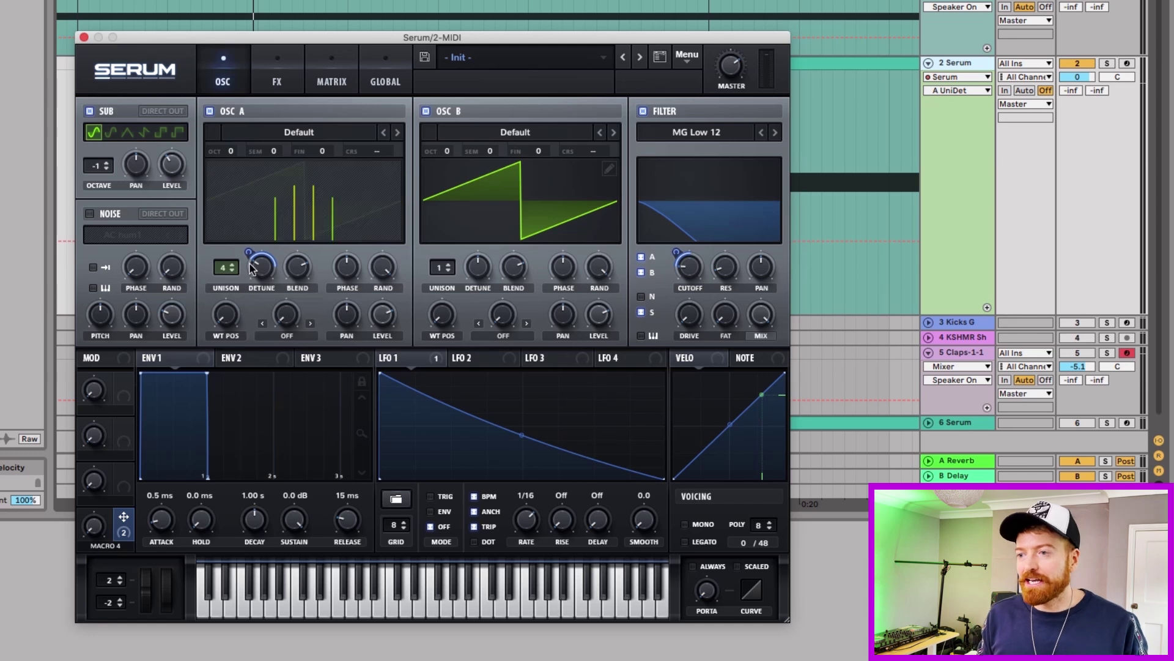
{"action": "left_click_drag", "start_coordinate": [90, 534], "coordinate": [90, 492]}
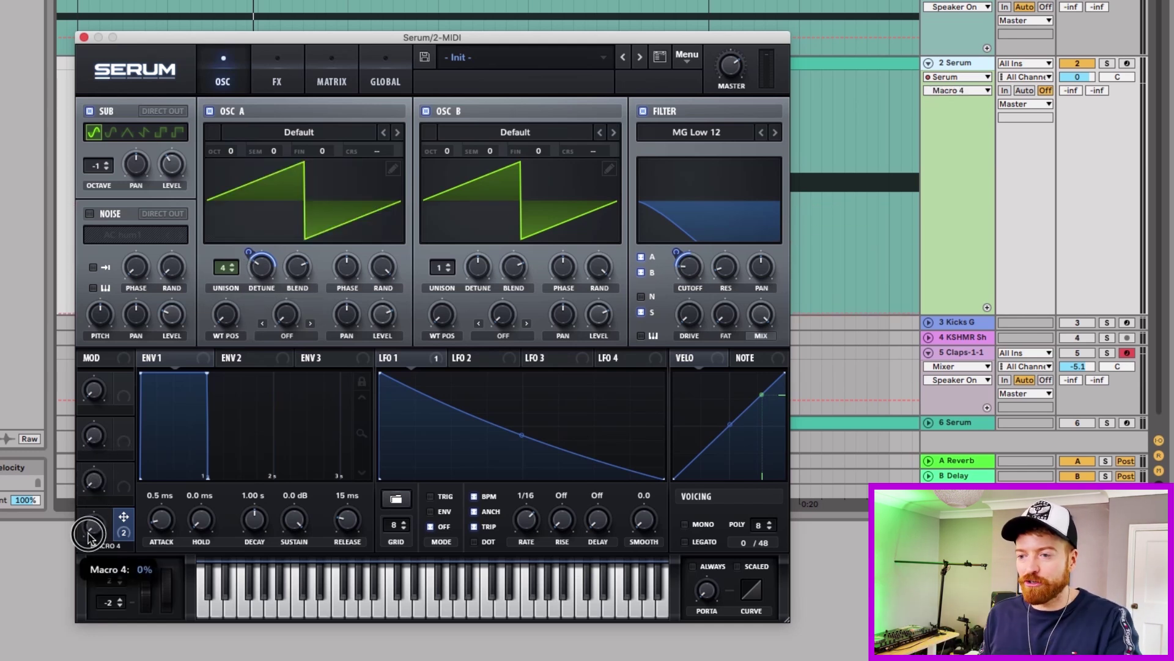
{"action": "left_click_drag", "start_coordinate": [89, 536], "coordinate": [89, 537]}
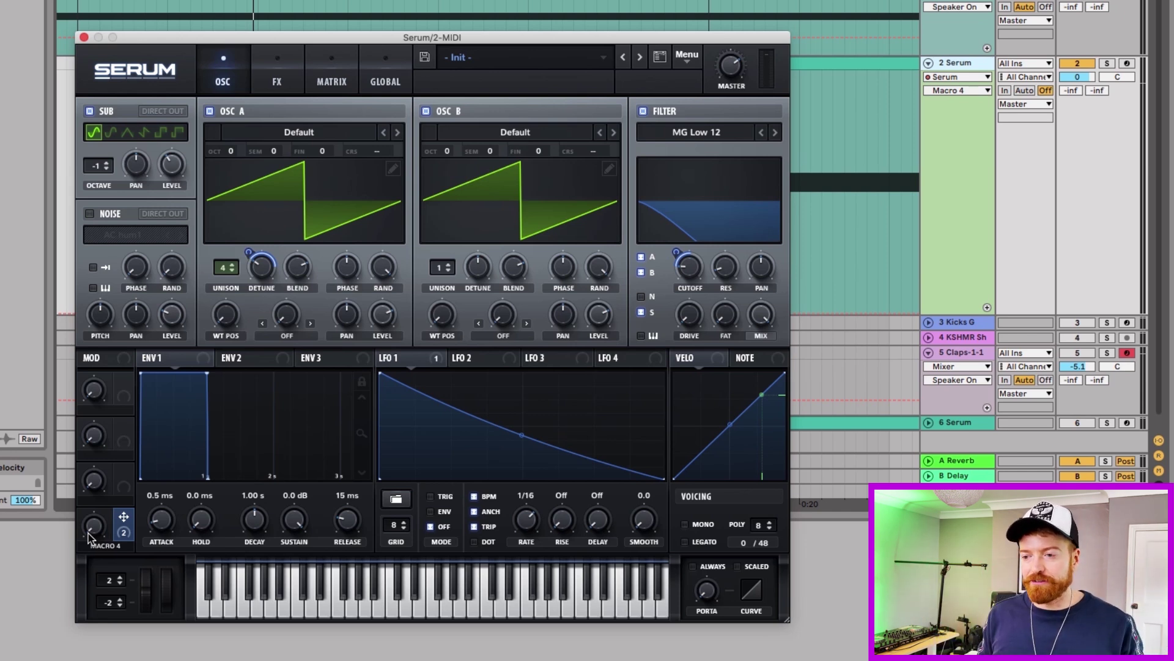
{"action": "mouse_move", "coordinate": [92, 536]}
{"action": "left_mouse_down"}
{"action": "mouse_move", "coordinate": [89, 389]}
{"action": "mouse_move", "coordinate": [98, 530]}
{"action": "left_mouse_up"}
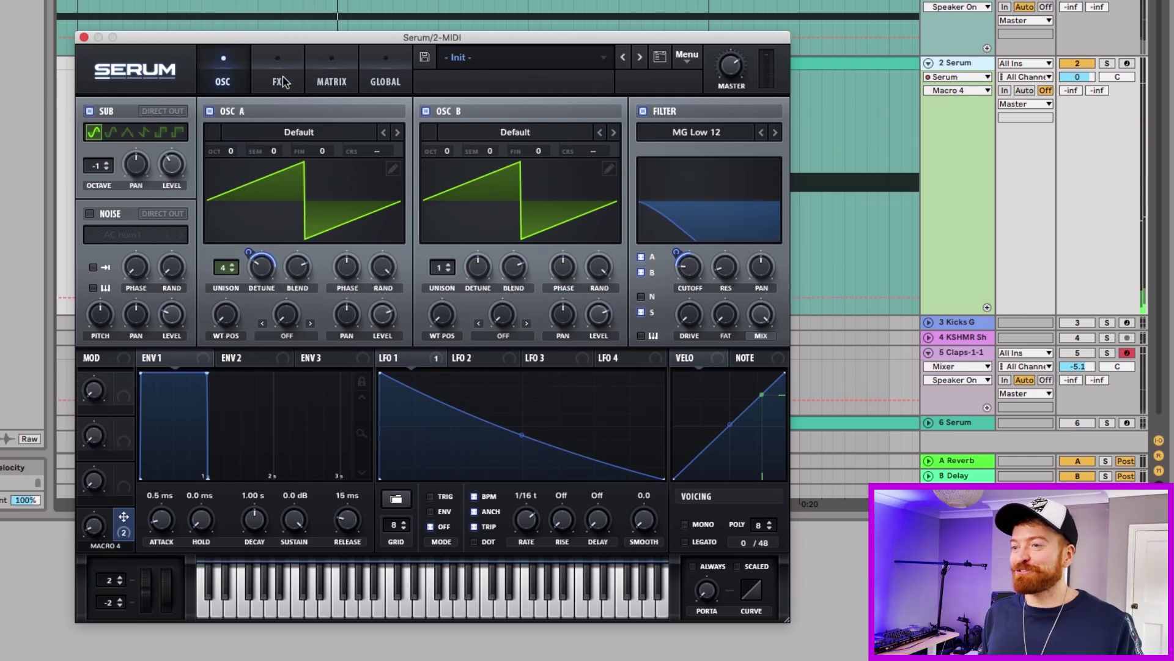
- Adjust the reverb's base mix and assign Macro 4 to modulate it
{"action": "left_click", "coordinate": [281, 81]}
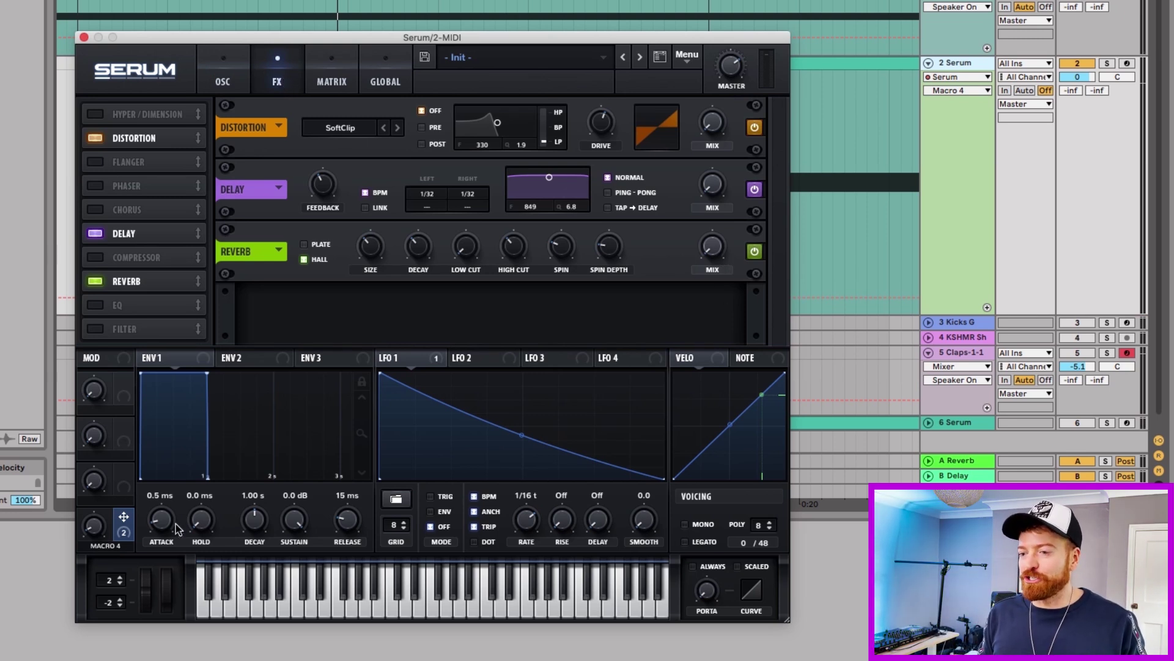
{"action": "left_click_drag", "start_coordinate": [712, 248], "coordinate": [711, 208]}
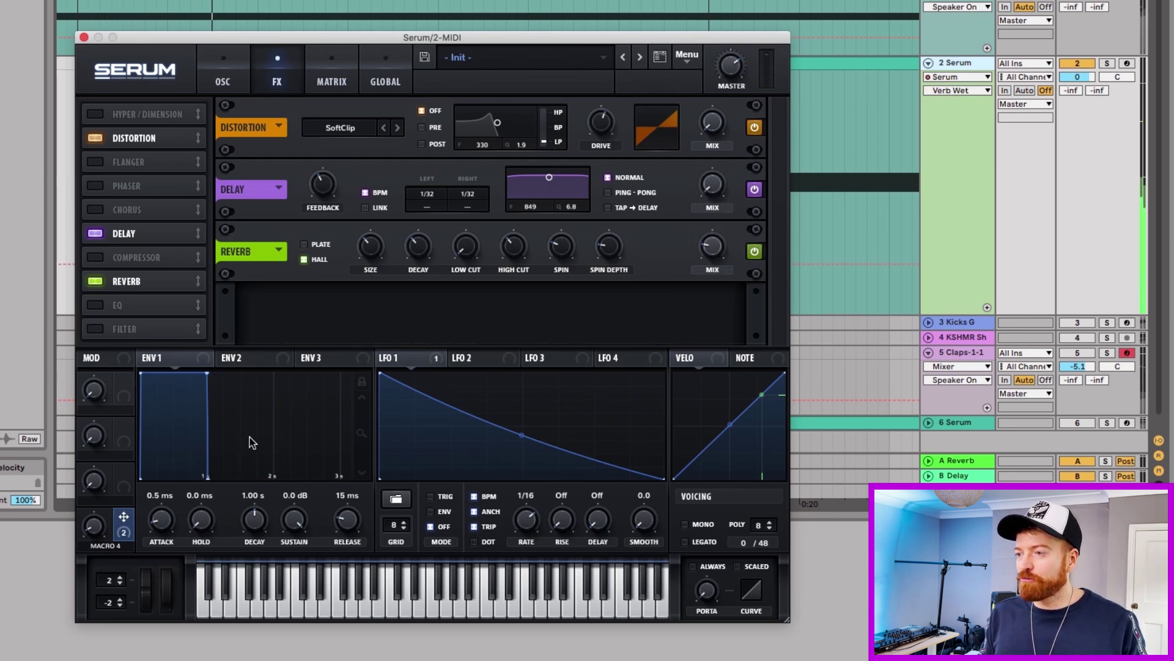
{"action": "left_click_drag", "start_coordinate": [126, 513], "coordinate": [693, 271]}
{"action": "left_click", "coordinate": [693, 256]}
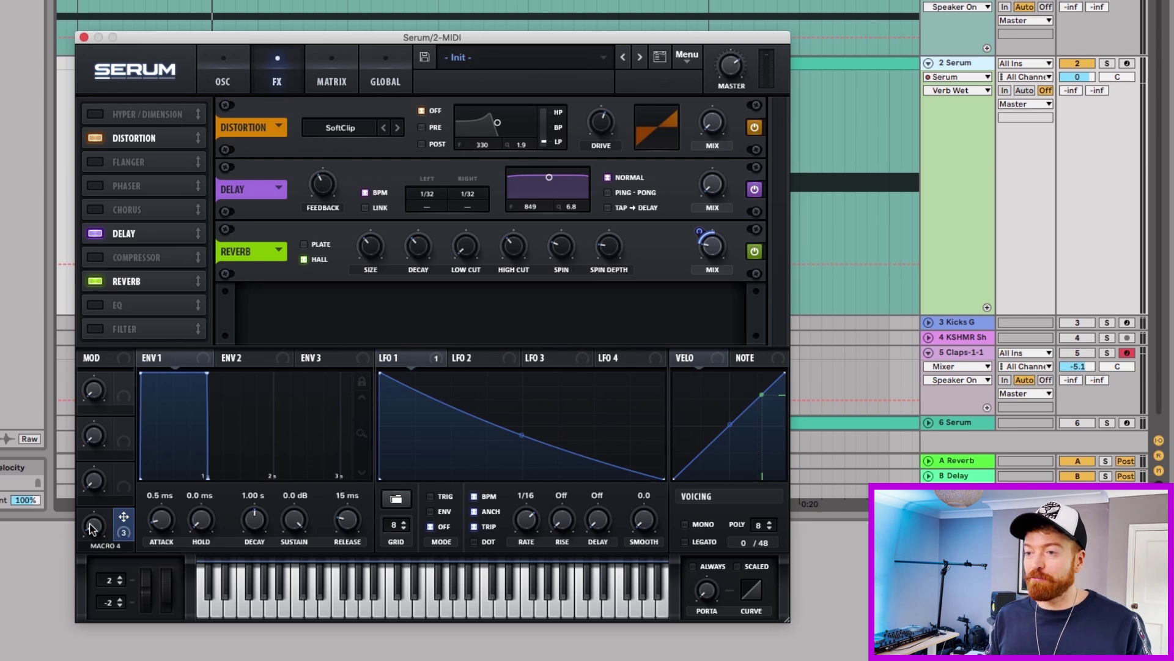
- Reduce Macro 4's modulation depth on the reverb mix while sweeping the macro to audition it
{"action": "left_click_drag", "start_coordinate": [91, 529], "coordinate": [95, 500]}
{"action": "left_click_drag", "start_coordinate": [704, 233], "coordinate": [698, 238]}
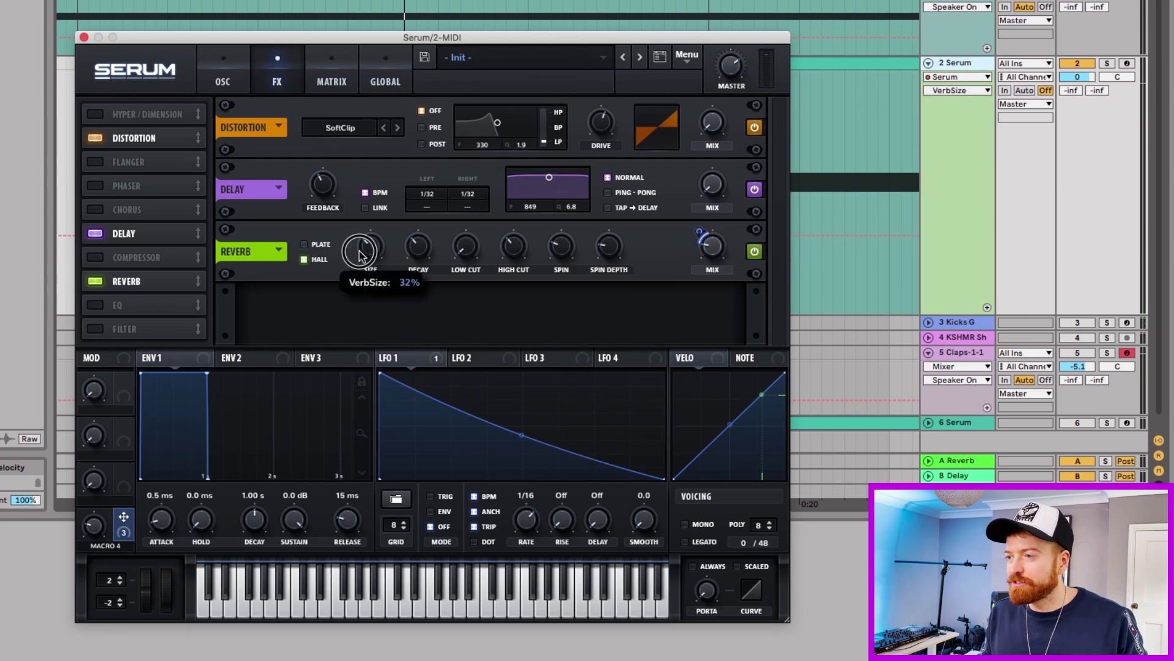
{"action": "left_click_drag", "start_coordinate": [97, 517], "coordinate": [108, 567]}
- Assign Macro 4 to the fine tuning of both oscillator A and oscillator B
{"action": "left_click", "coordinate": [241, 85]}
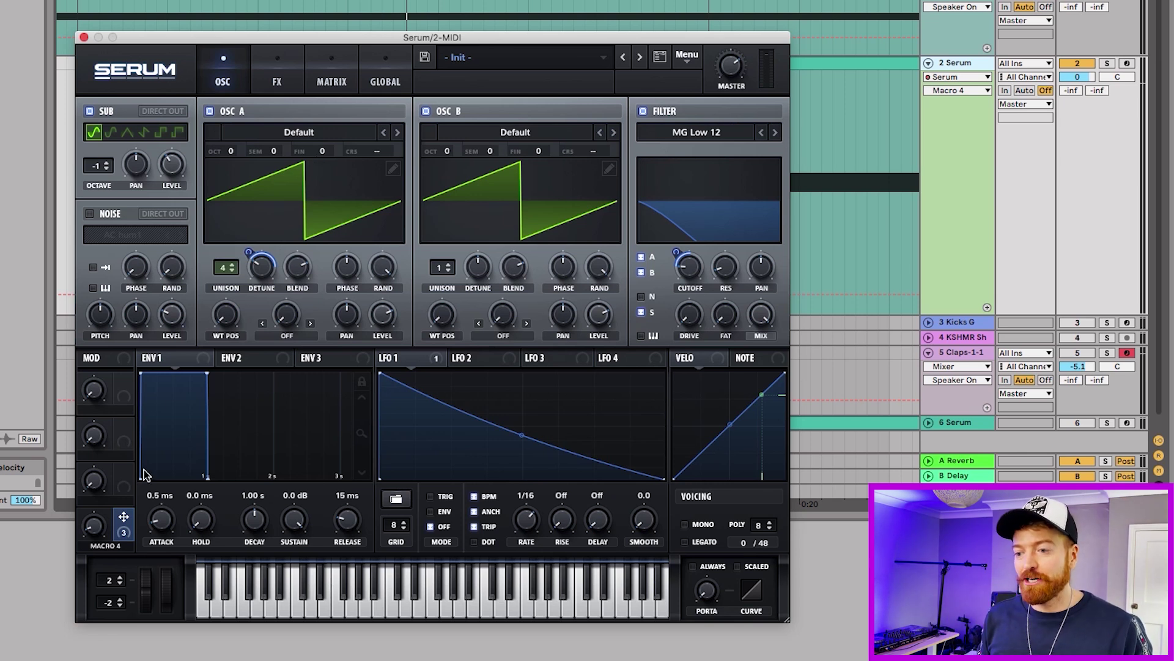
{"action": "left_click_drag", "start_coordinate": [125, 517], "coordinate": [318, 156]}
{"action": "left_click_drag", "start_coordinate": [124, 519], "coordinate": [536, 153]}
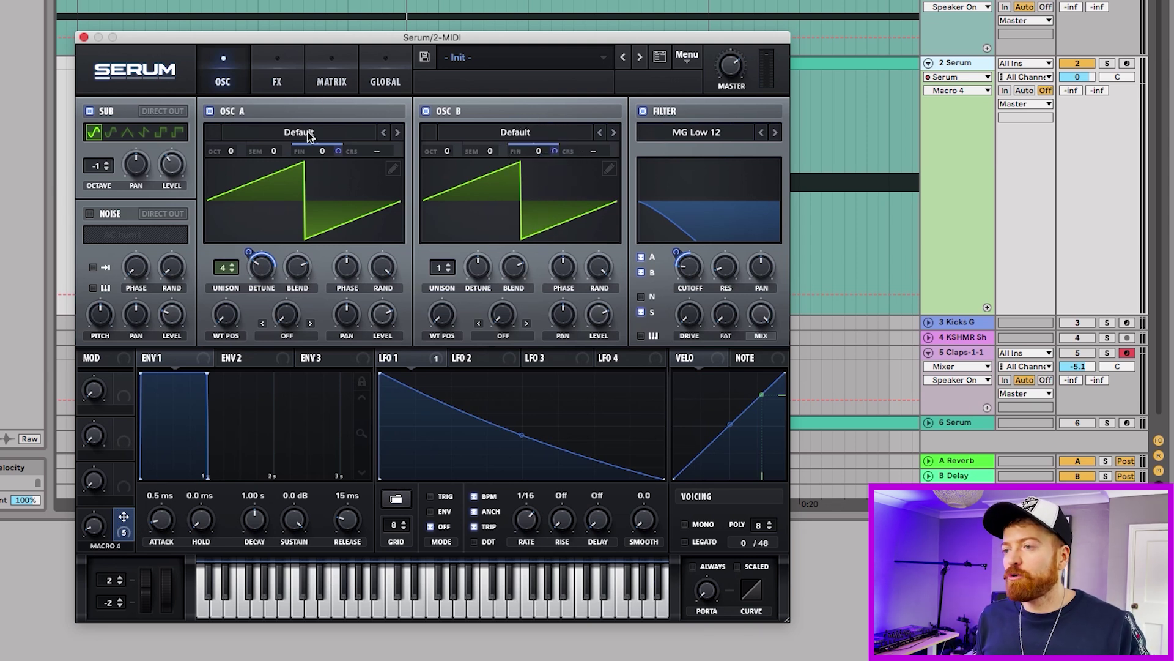
- Review the effects and the modulation matrix's Macro 4 routings, and try the macro from the oscillator page
{"action": "left_click", "coordinate": [277, 82]}
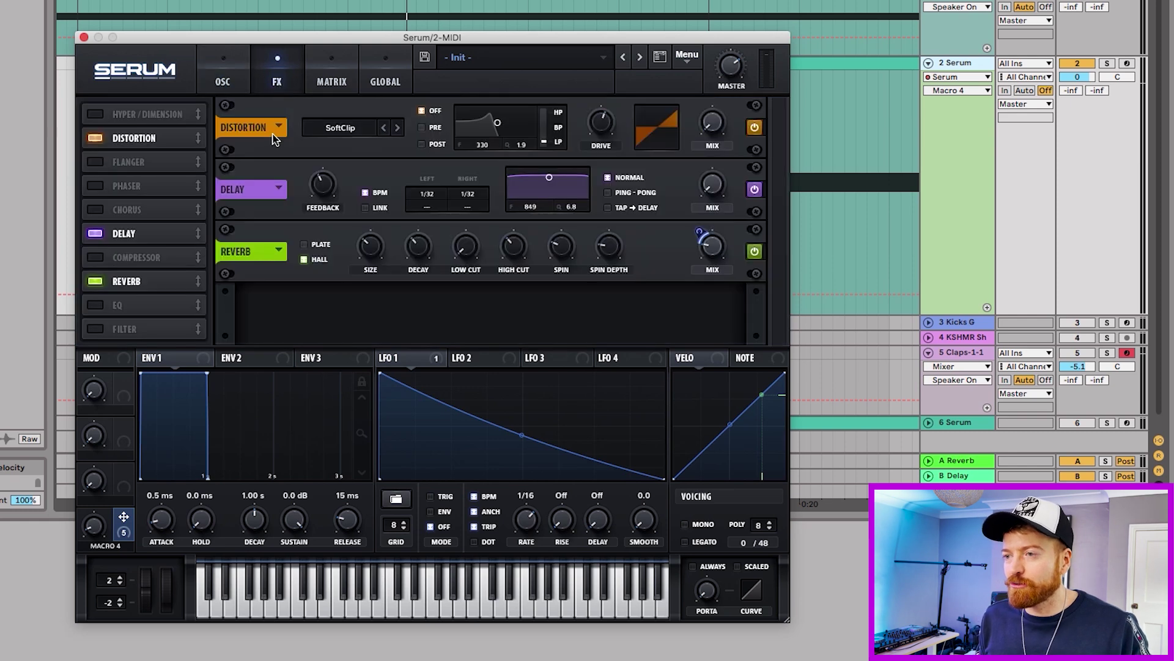
{"action": "left_click", "coordinate": [326, 82]}
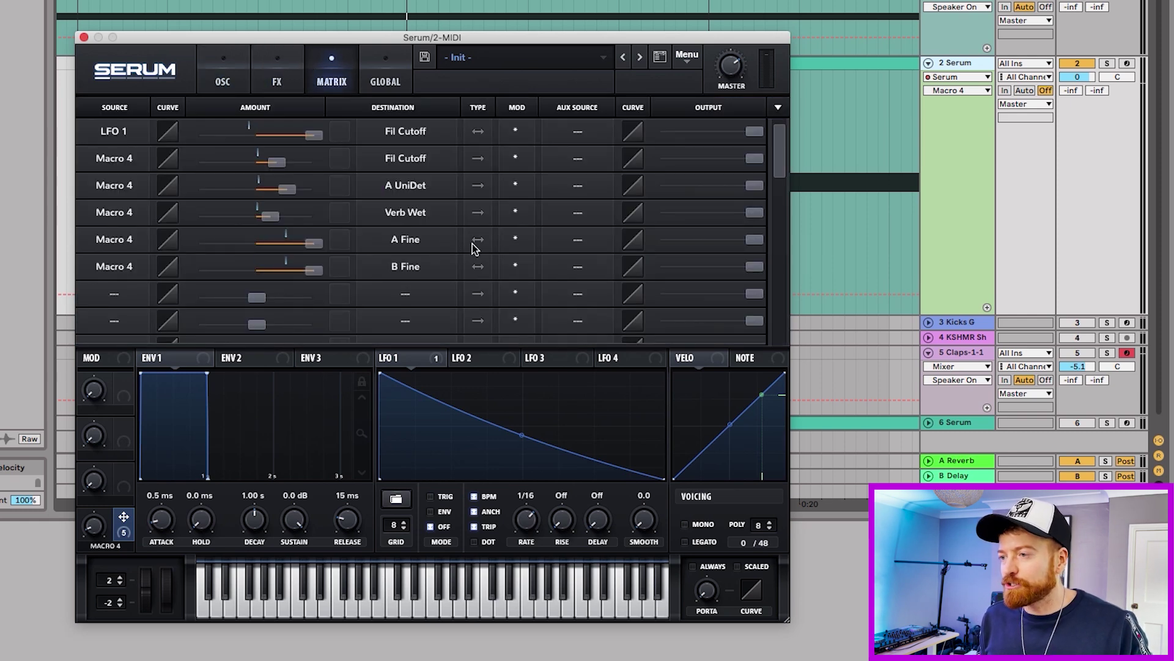
{"action": "left_click", "coordinate": [224, 84]}
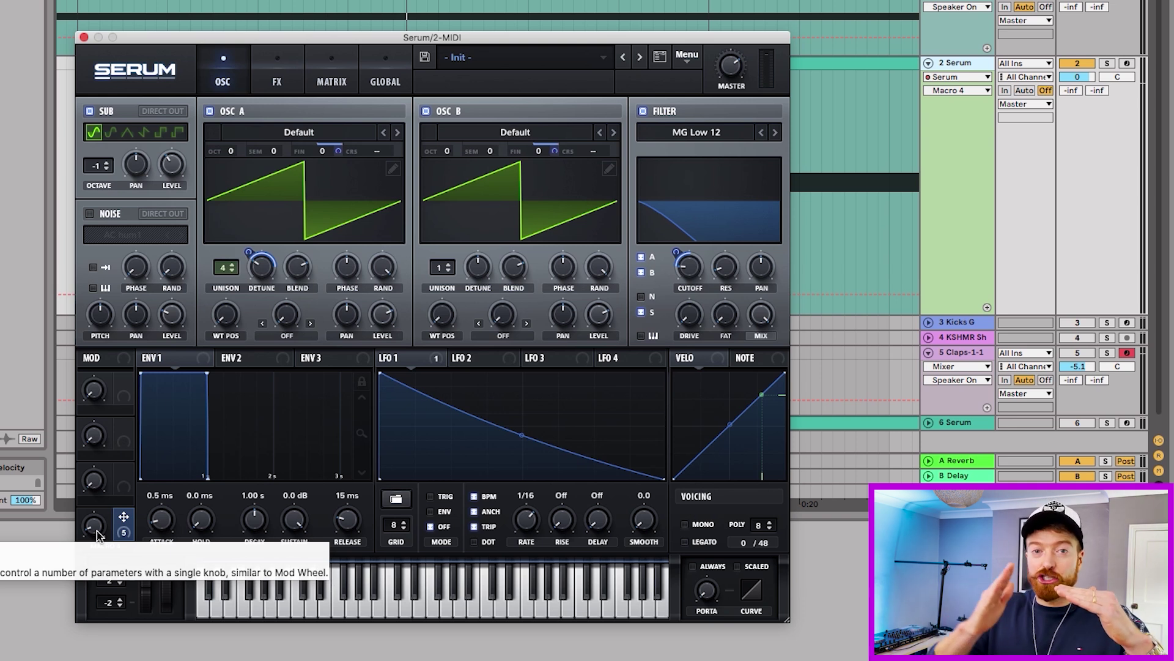
{"action": "mouse_move", "coordinate": [96, 531]}
{"action": "left_mouse_down"}
{"action": "mouse_move", "coordinate": [96, 349]}
{"action": "mouse_move", "coordinate": [95, 525]}
{"action": "left_mouse_up"}
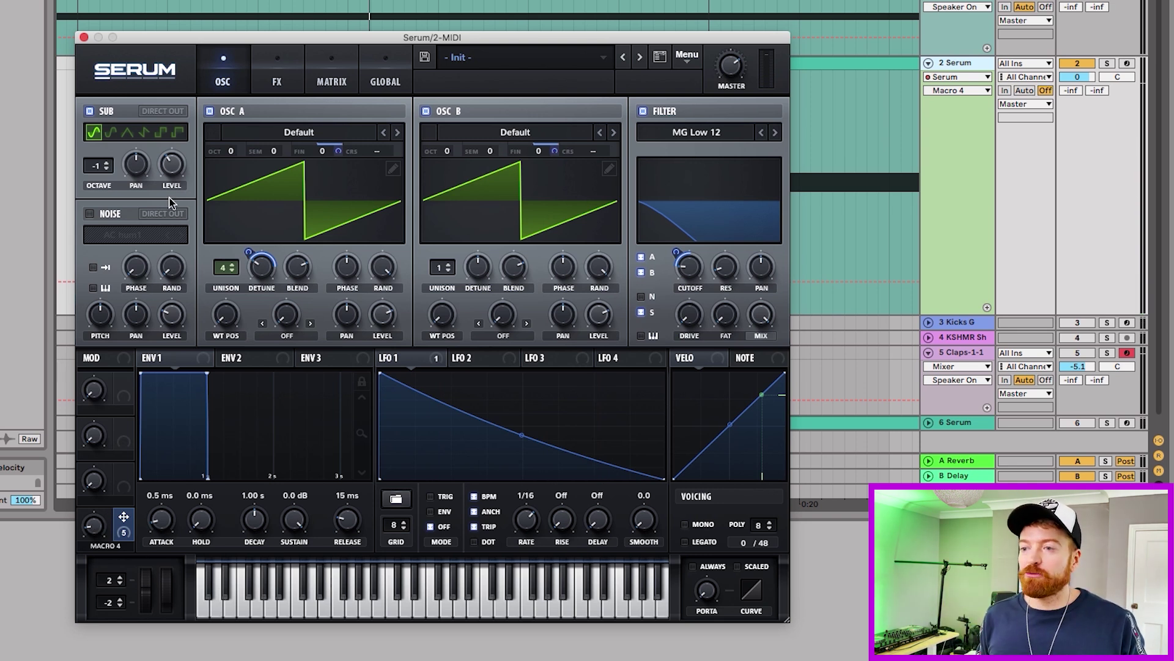
- Adjust the sub oscillator's base level, assign Macro 4 to modulate it, and audition the macro's sweep
{"action": "left_click", "coordinate": [173, 170]}
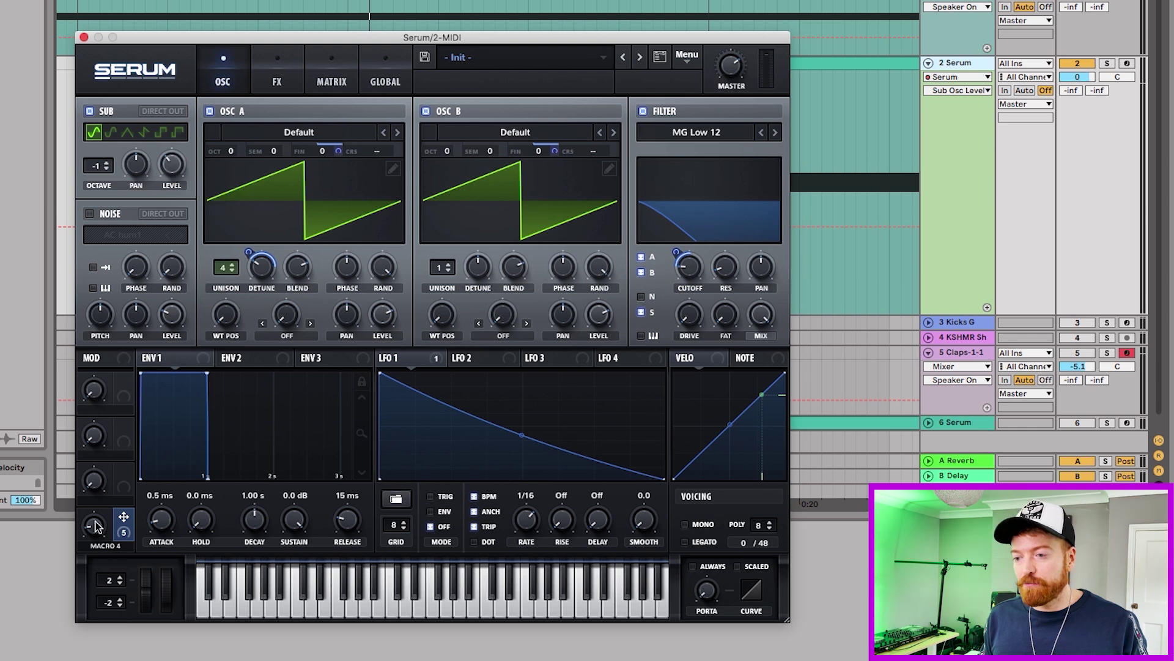
{"action": "left_click_drag", "start_coordinate": [123, 520], "coordinate": [157, 178]}
{"action": "mouse_move", "coordinate": [93, 525]}
{"action": "left_mouse_down"}
{"action": "mouse_move", "coordinate": [94, 411]}
{"action": "mouse_move", "coordinate": [106, 513]}
{"action": "left_mouse_up"}
- Assign Macro 4 to the mix amounts of the distortion and delay effects
{"action": "left_click", "coordinate": [275, 69]}
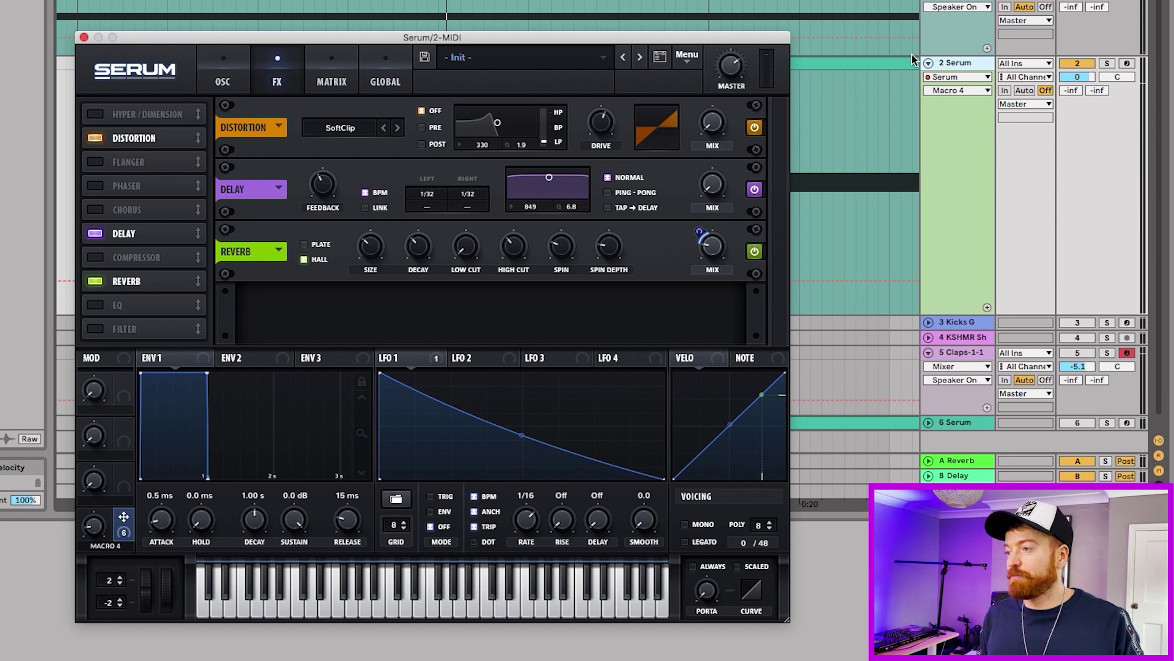
{"action": "left_click_drag", "start_coordinate": [123, 517], "coordinate": [700, 105]}
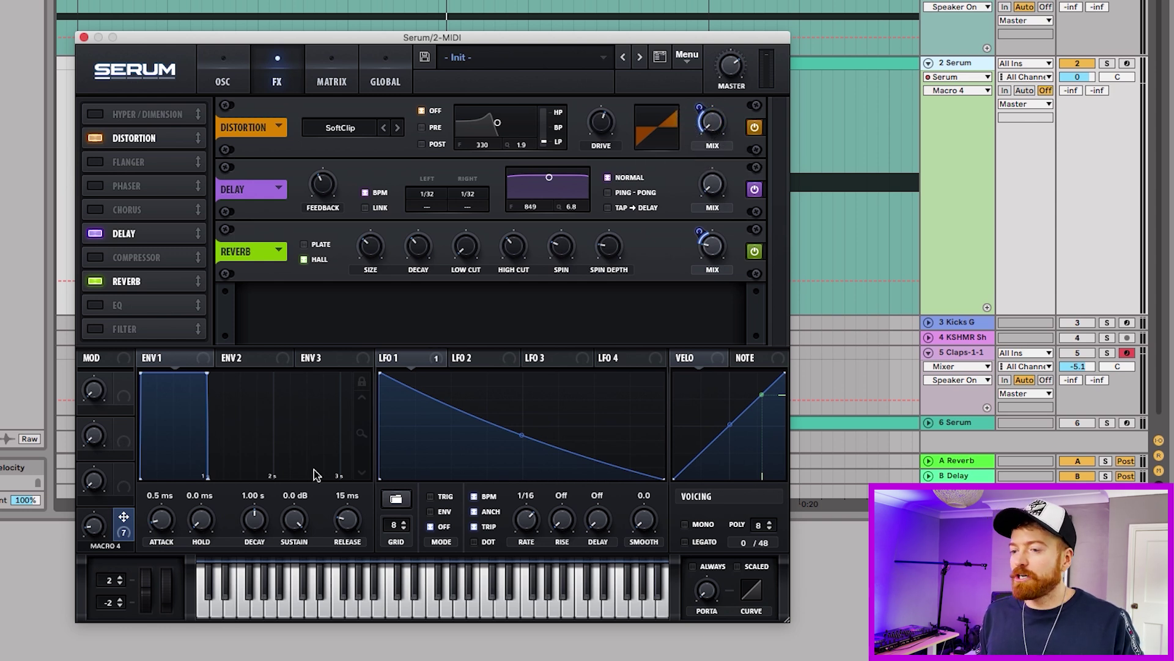
{"action": "left_click_drag", "start_coordinate": [124, 517], "coordinate": [712, 187]}
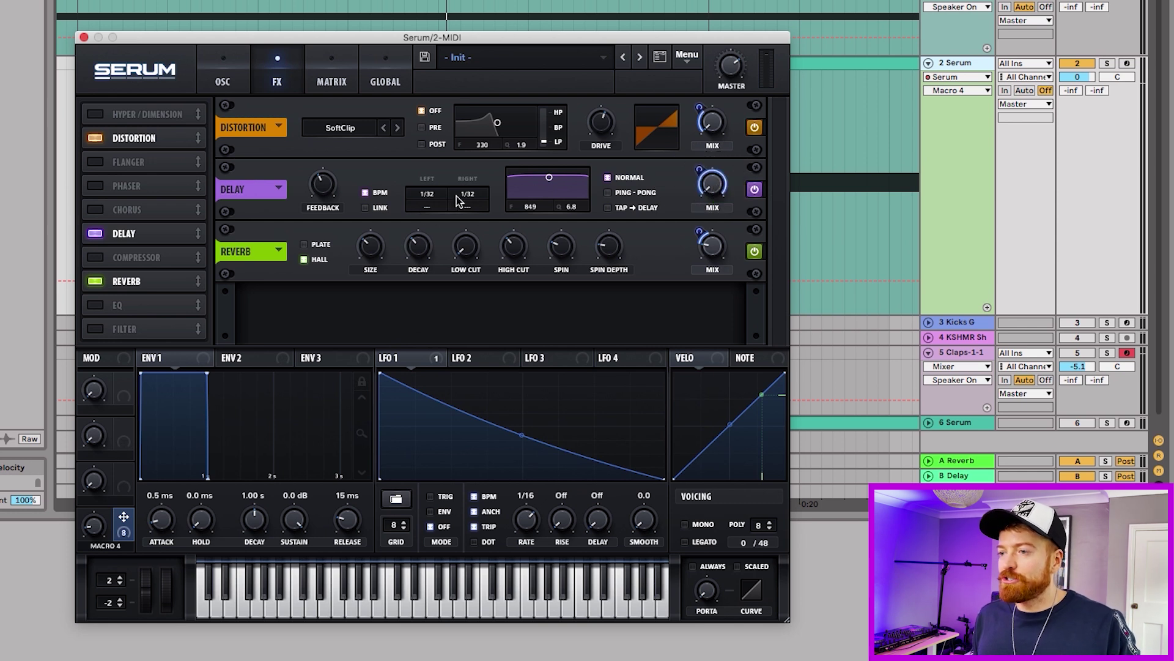
- Switch the delay to ping-pong mode, adjust its base mix, and audition the Macro 4 sweep
{"action": "left_click", "coordinate": [607, 192]}
{"action": "left_click", "coordinate": [711, 185]}
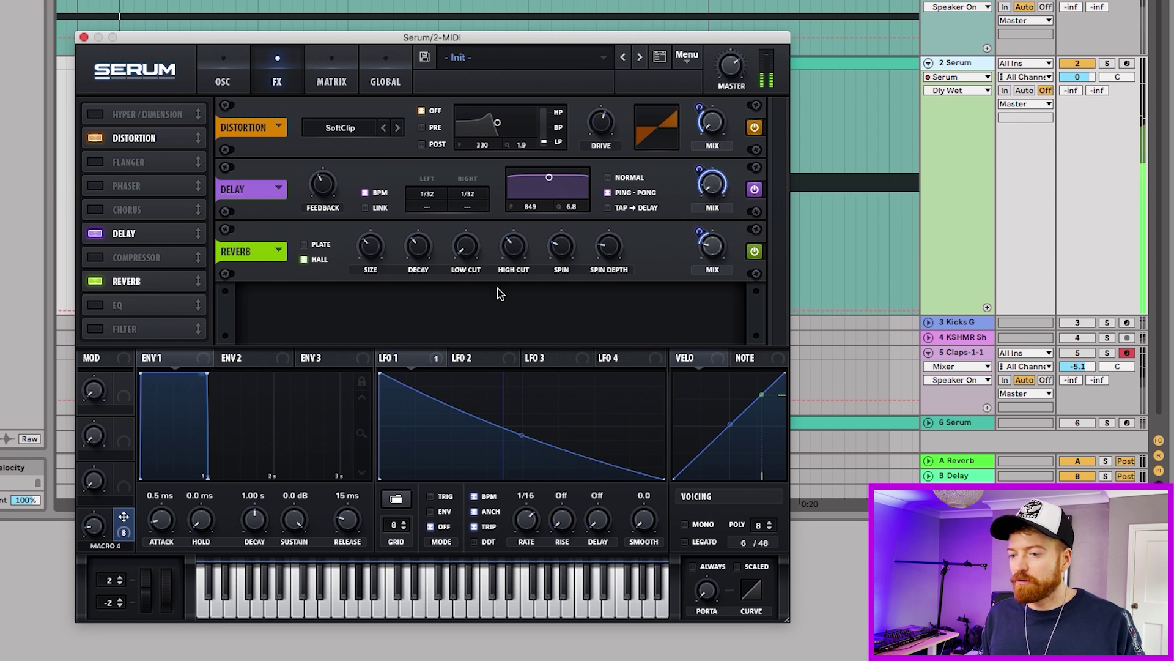
{"action": "left_click_drag", "start_coordinate": [104, 521], "coordinate": [90, 477]}
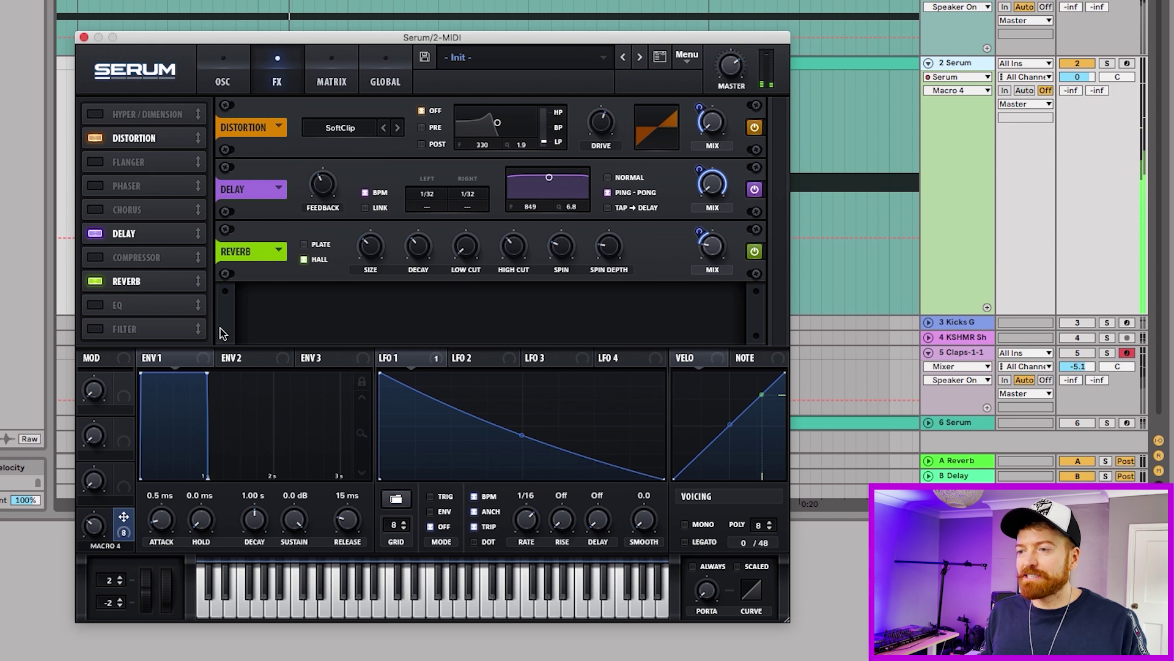
- Lower the delay's feedback and reduce Macro 4's modulation depth on the delay mix while sweeping the macro to audition it
{"action": "left_click", "coordinate": [320, 192]}
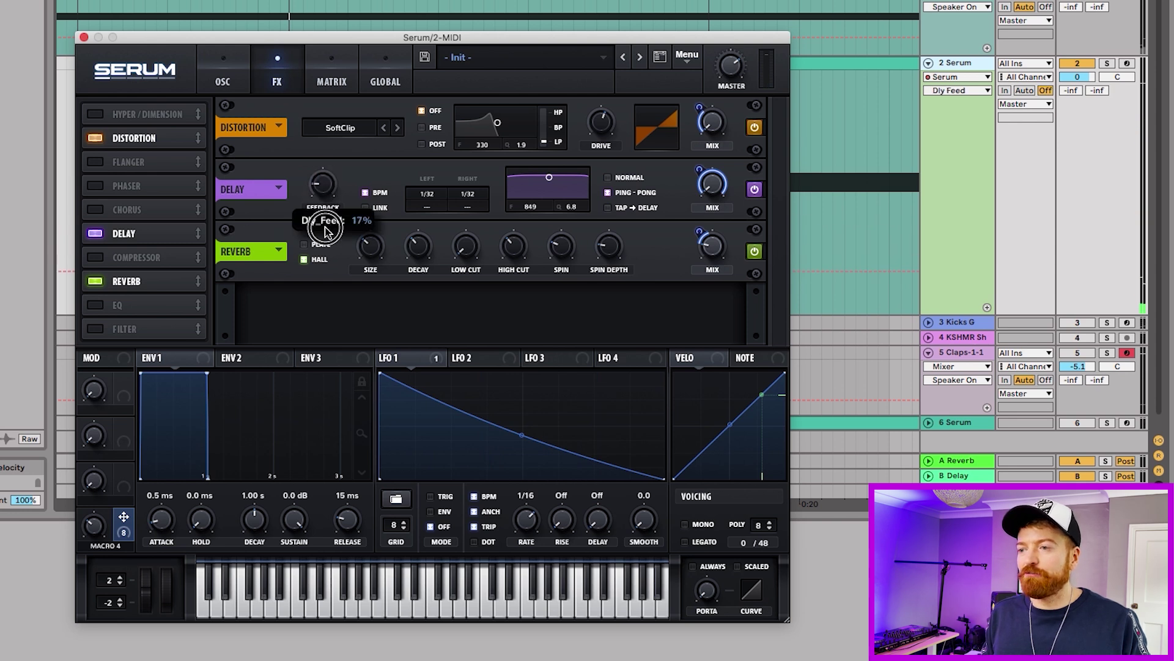
{"action": "left_click_drag", "start_coordinate": [326, 238], "coordinate": [327, 240]}
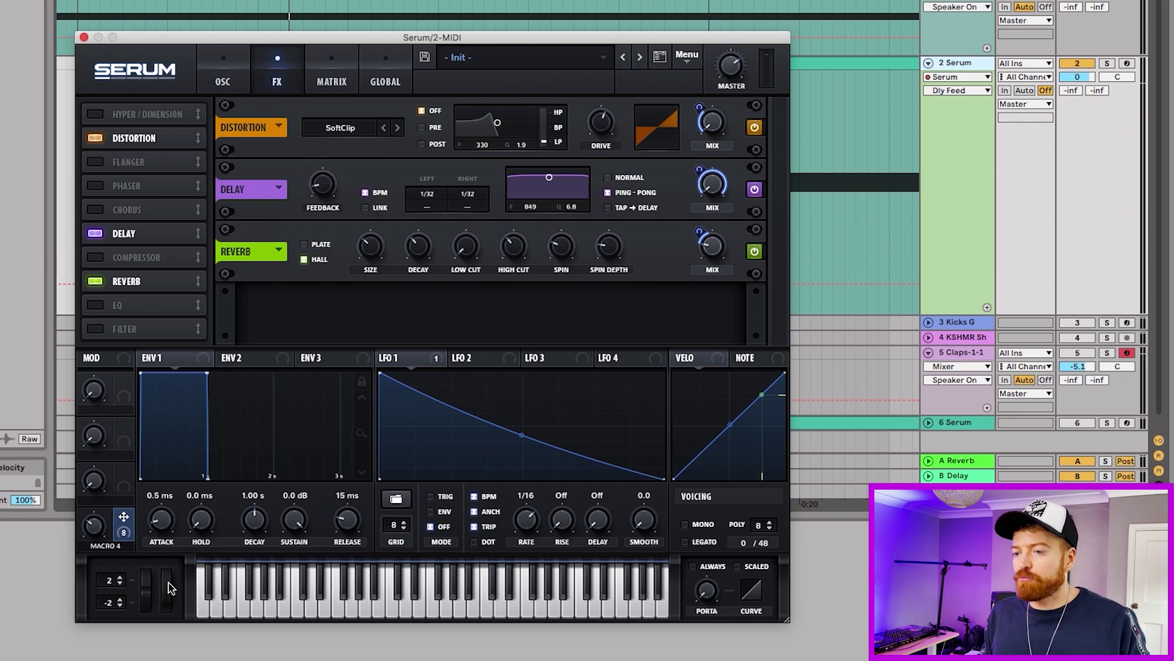
{"action": "left_click_drag", "start_coordinate": [701, 168], "coordinate": [692, 226]}
{"action": "left_click_drag", "start_coordinate": [94, 525], "coordinate": [104, 563]}
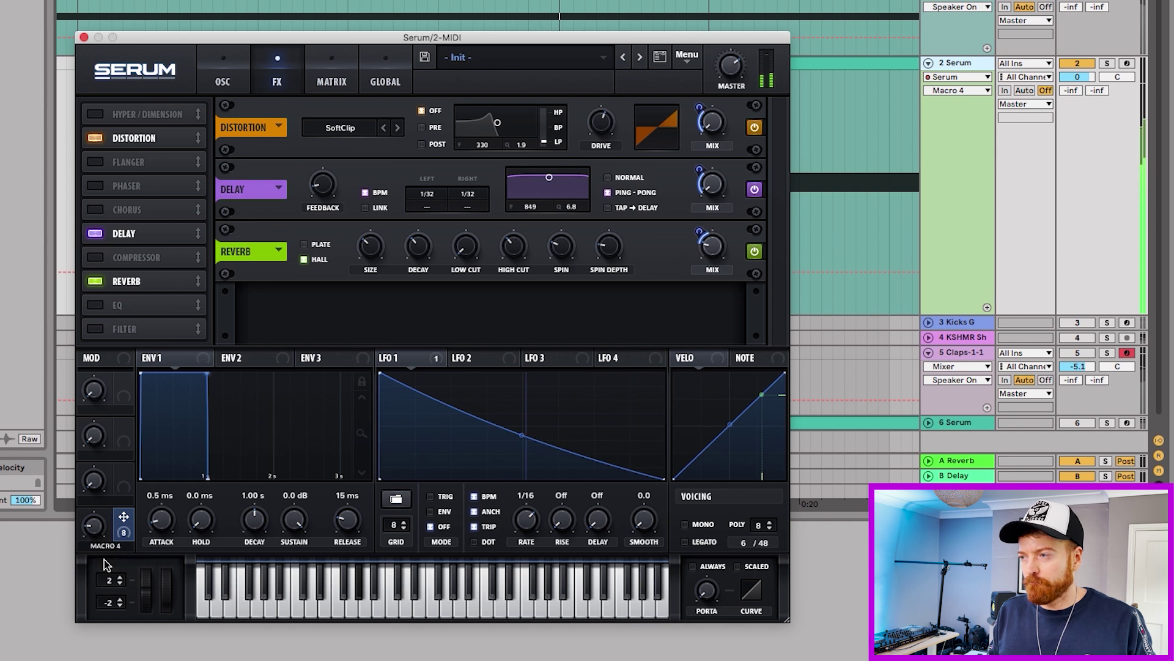
{"action": "left_click_drag", "start_coordinate": [699, 173], "coordinate": [692, 186]}
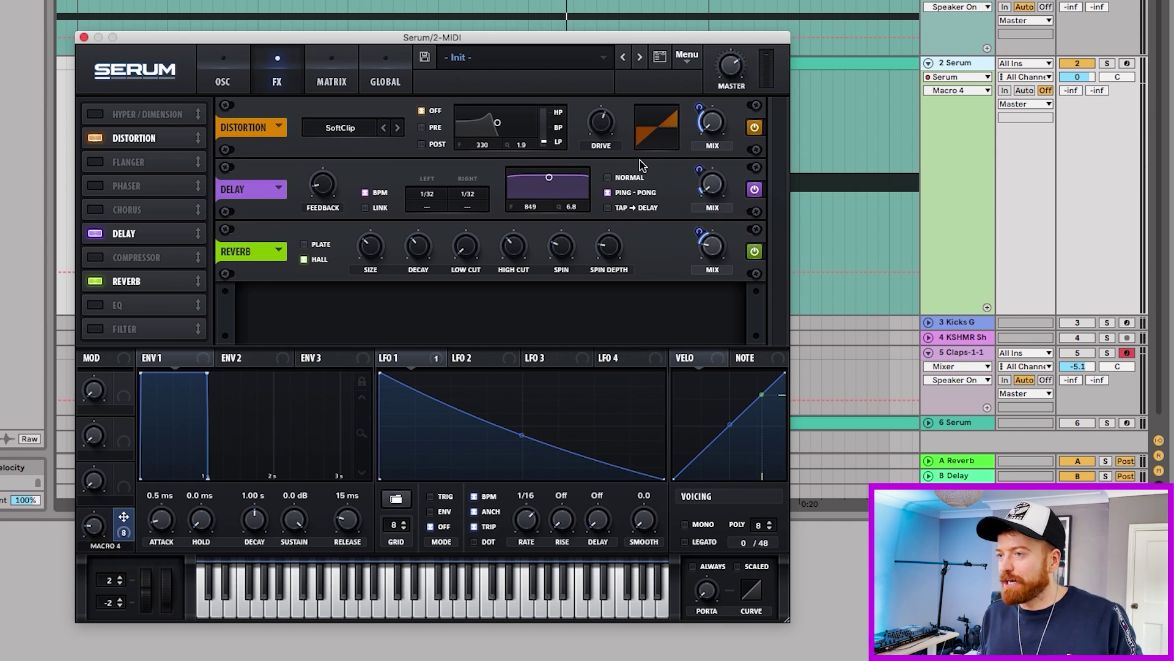
- Sweep Macro 4 from the oscillator page to audition all of its assigned modulations together
{"action": "left_click", "coordinate": [237, 86]}
{"action": "left_click_drag", "start_coordinate": [93, 533], "coordinate": [71, 476]}
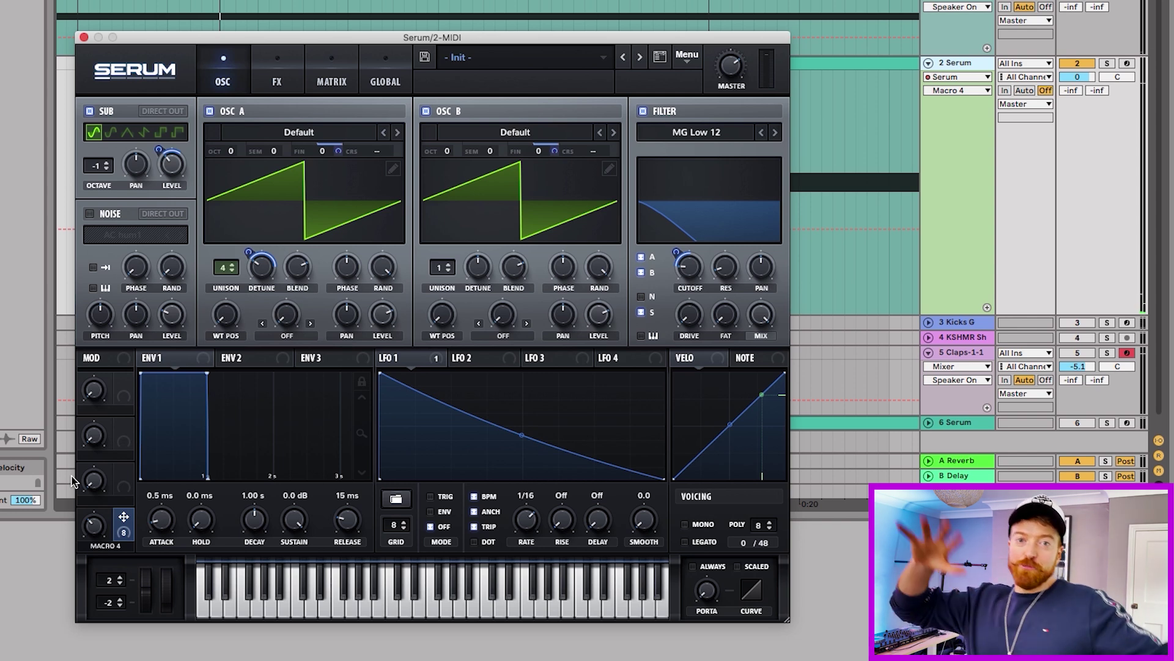
{"action": "left_click_drag", "start_coordinate": [87, 523], "coordinate": [58, 510]}
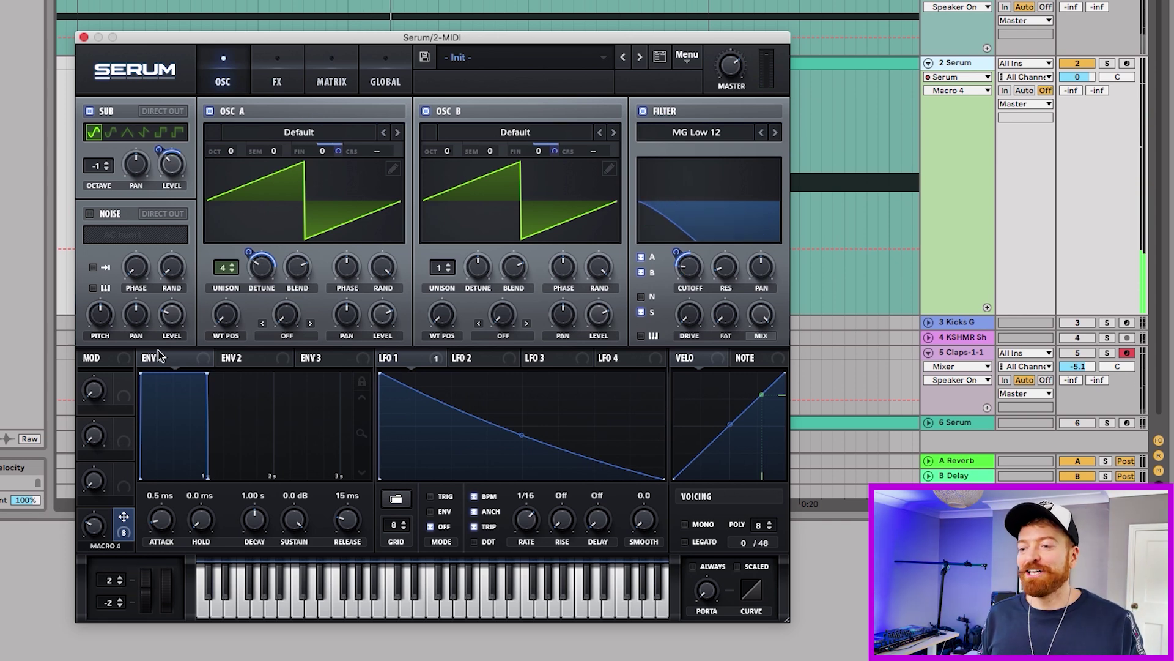
- Record a live pass of Macro 4 automation with two rises and falls on the second Serum track, and close the synth window
{"action": "left_click_drag", "start_coordinate": [182, 38], "coordinate": [434, 69]}
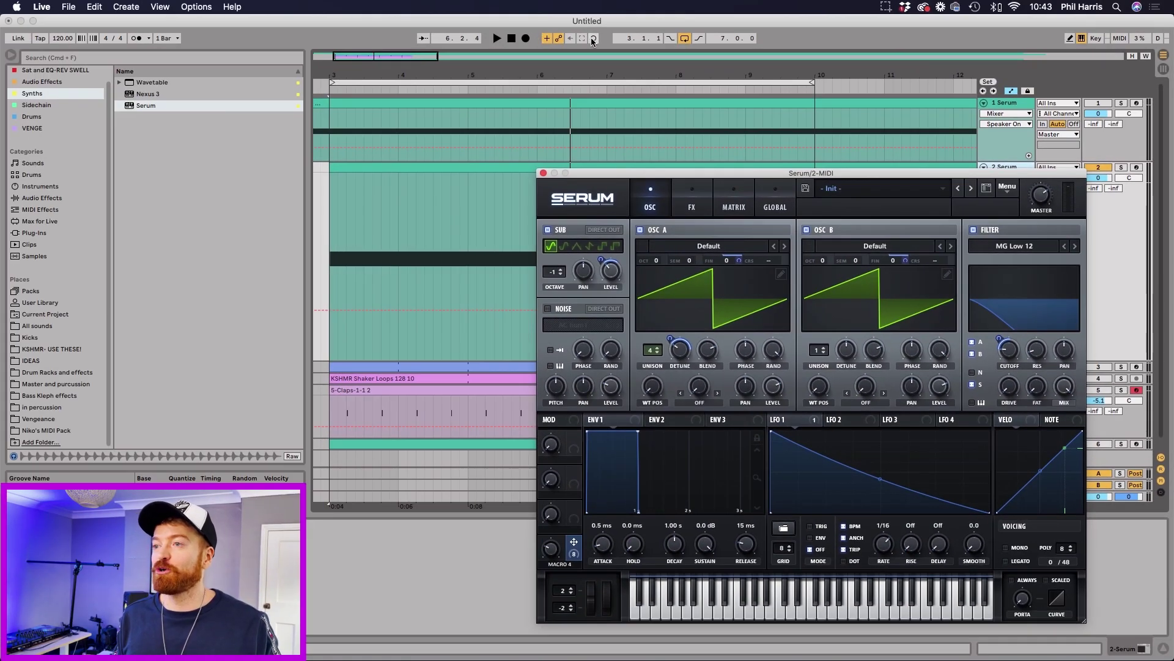
{"action": "left_click", "coordinate": [526, 39]}
{"action": "left_click_drag", "start_coordinate": [551, 547], "coordinate": [551, 557]}
{"action": "left_click_drag", "start_coordinate": [367, 542], "coordinate": [339, 451]}
{"action": "left_click_drag", "start_coordinate": [337, 463], "coordinate": [327, 522]}
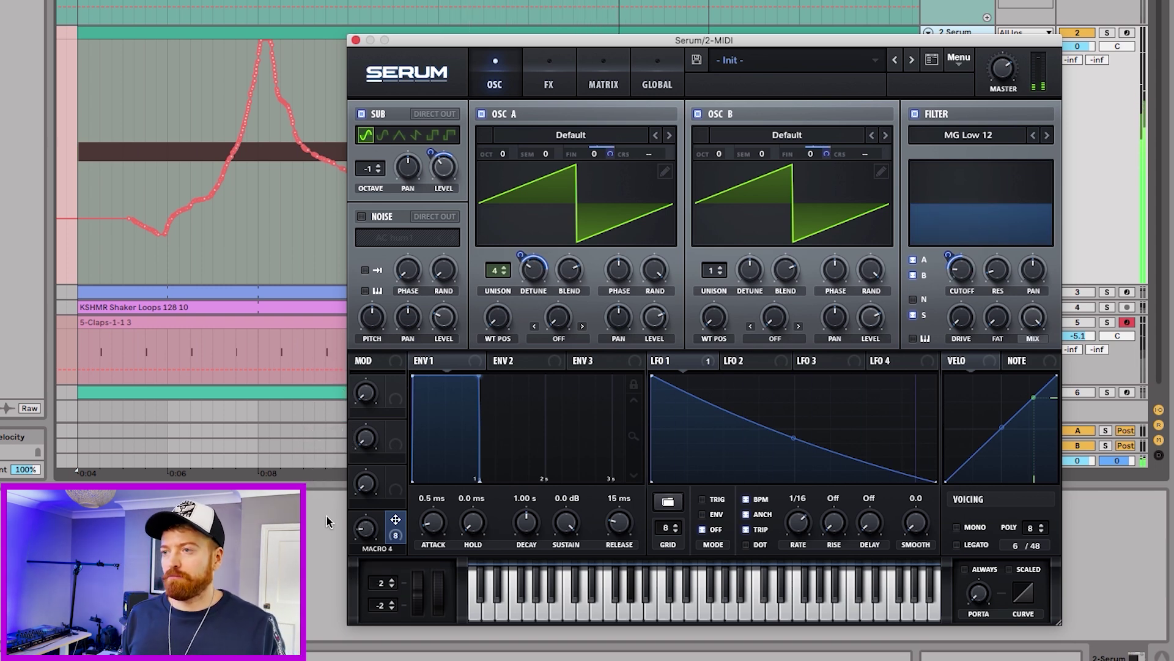
{"action": "left_click", "coordinate": [355, 41]}
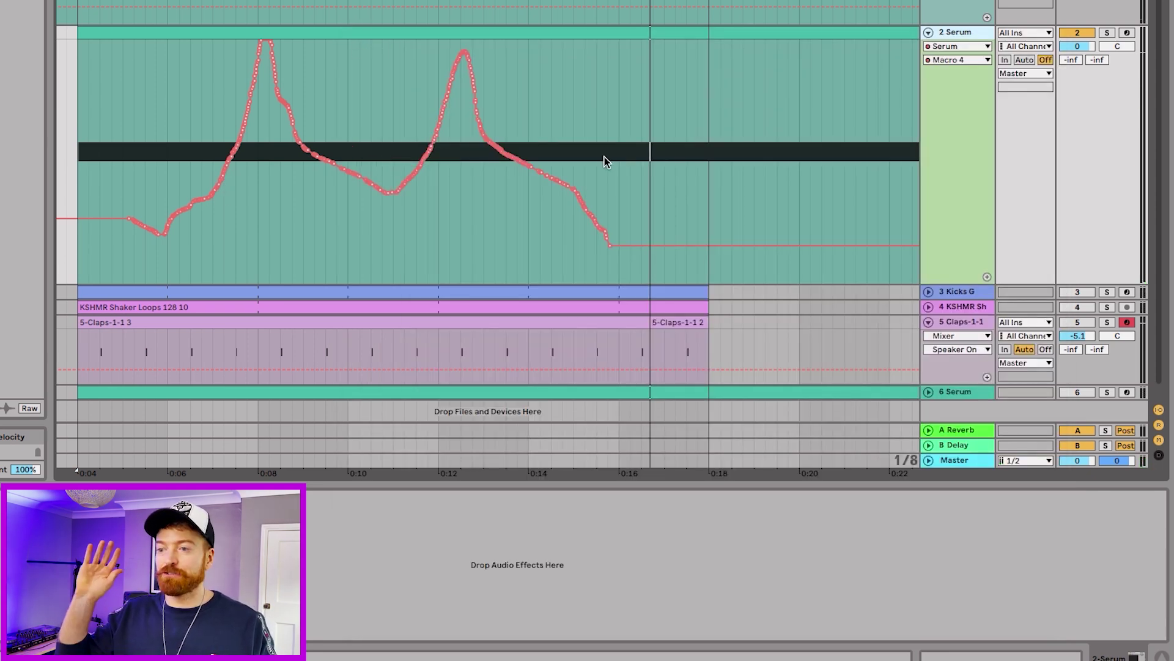
{"action": "key", "text": "space"}
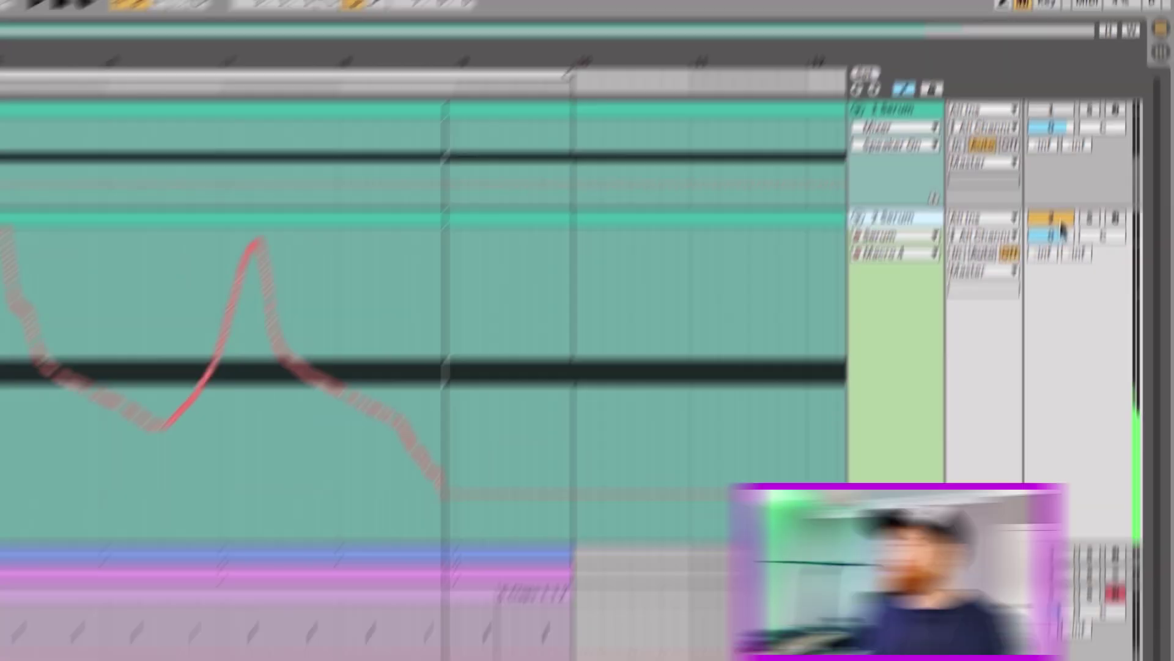
- Deactivate the second Serum track and activate the first Serum track to compare the two basses
{"action": "left_click", "coordinate": [1056, 247]}
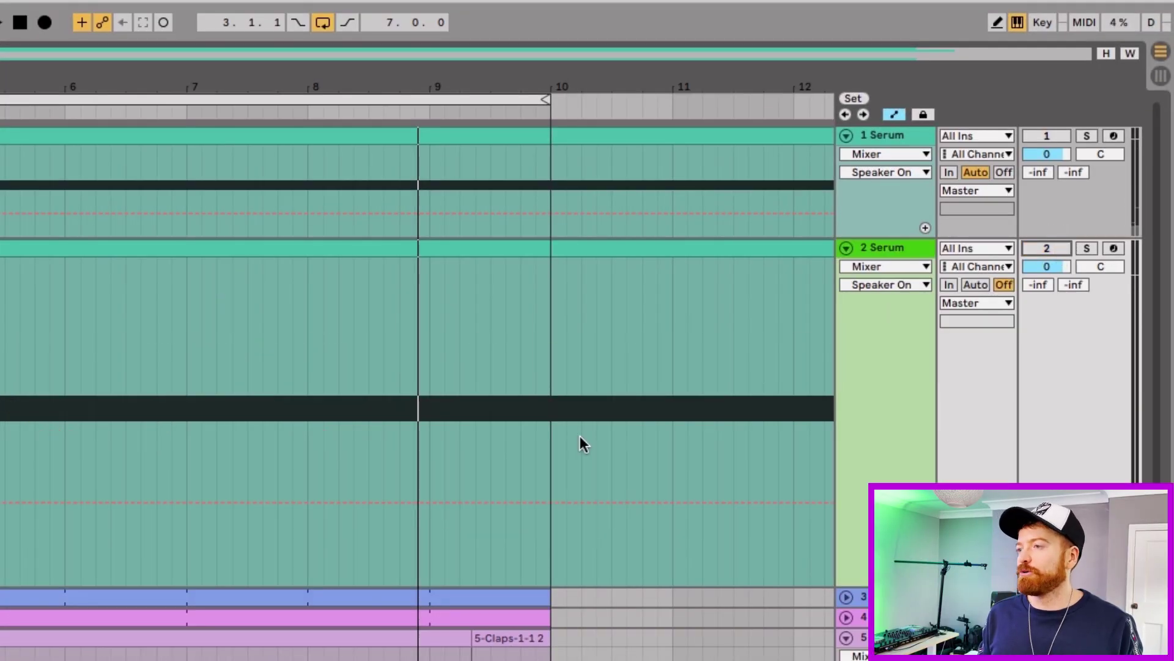
{"action": "scroll", "coordinate": [580, 435], "scroll_direction": "right", "scroll_amount": 2}
{"action": "scroll", "coordinate": [728, 313], "scroll_direction": "right", "scroll_amount": 1}
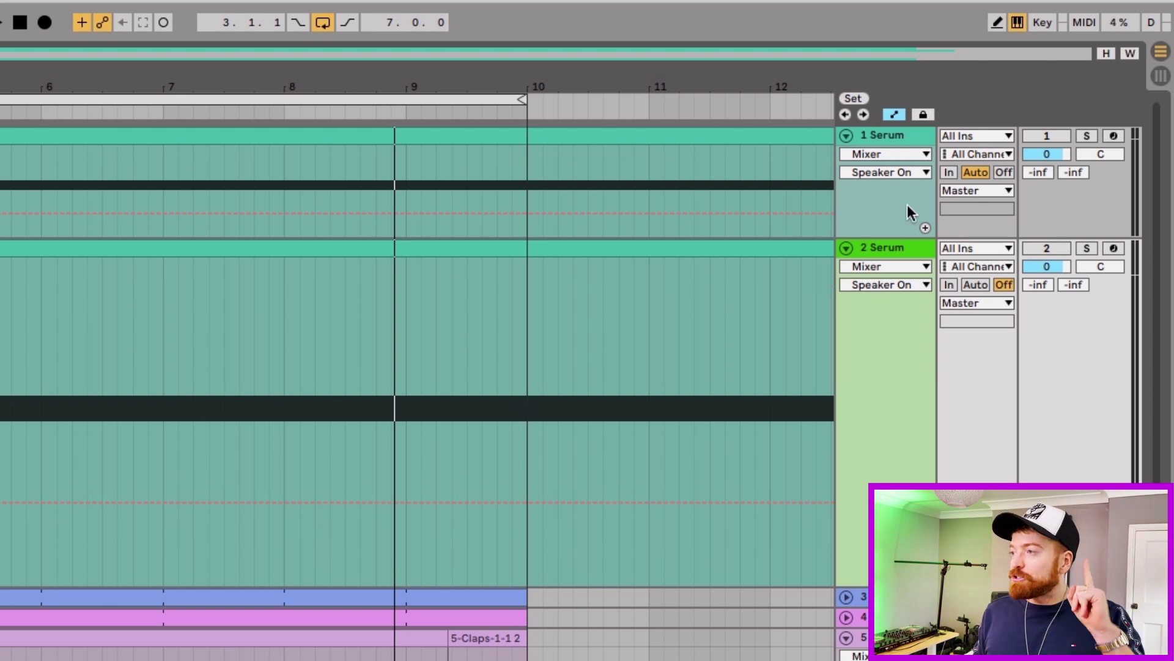
{"action": "left_click", "coordinate": [1057, 132]}
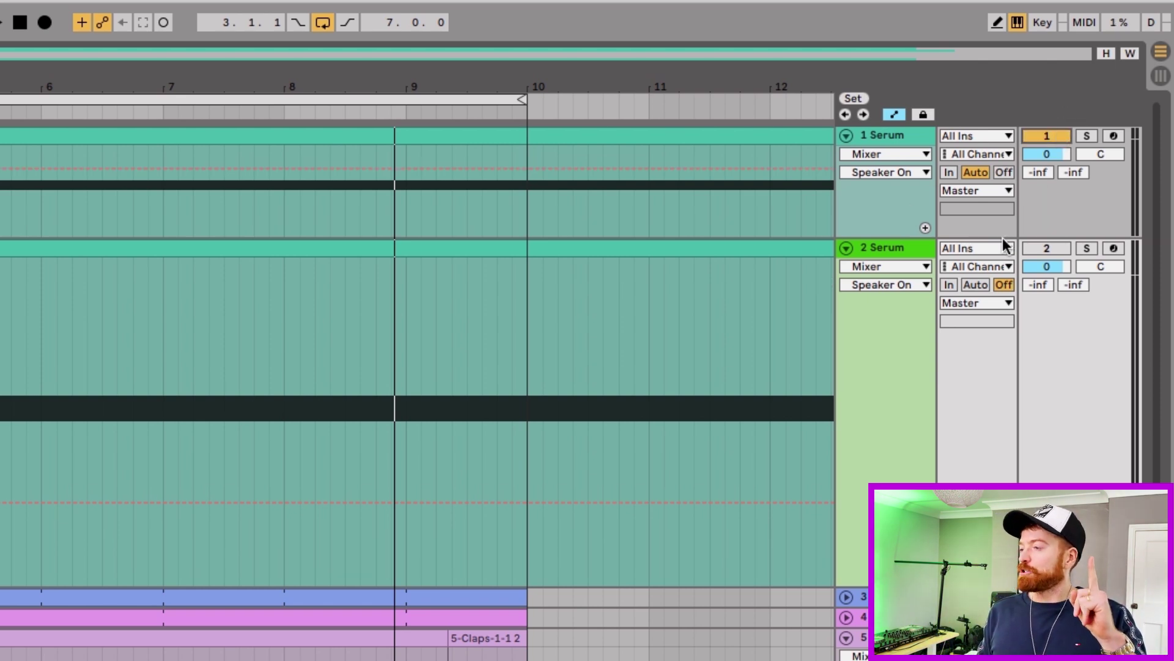
- Expand the kicks track and insert VolumeShaper4 from the Sidechain collection onto the second Serum track
{"action": "left_click", "coordinate": [846, 248]}
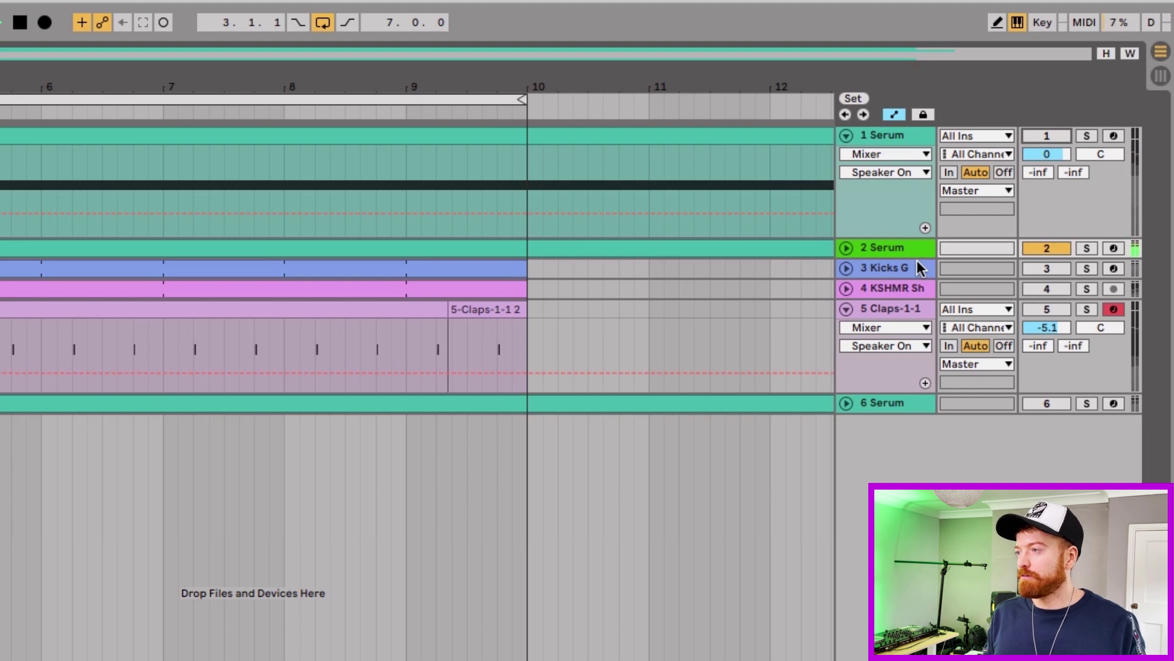
{"action": "left_click", "coordinate": [846, 268]}
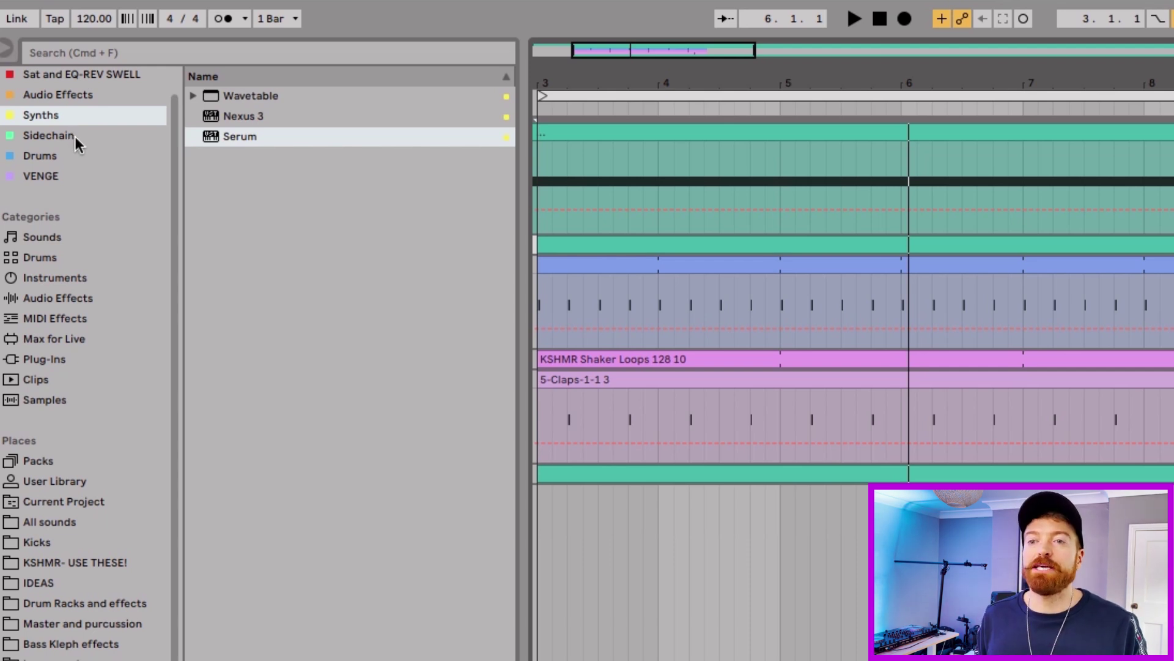
{"action": "left_click", "coordinate": [59, 97]}
{"action": "left_click", "coordinate": [93, 115]}
{"action": "left_click", "coordinate": [67, 138]}
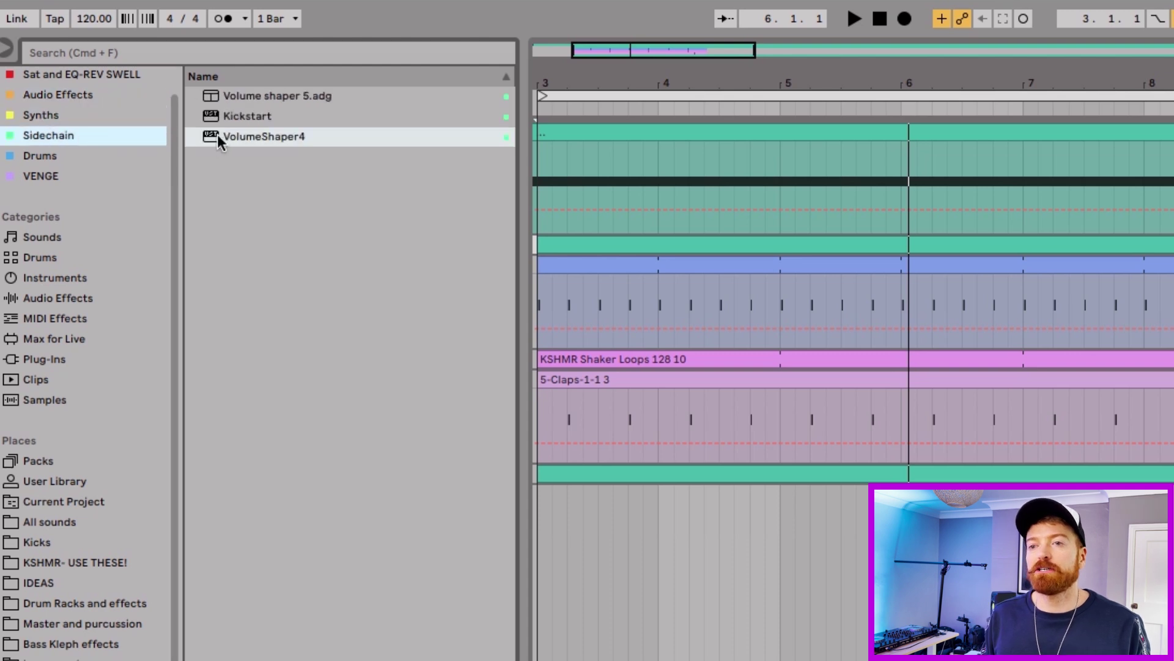
{"action": "left_click_drag", "start_coordinate": [243, 142], "coordinate": [1173, 245]}
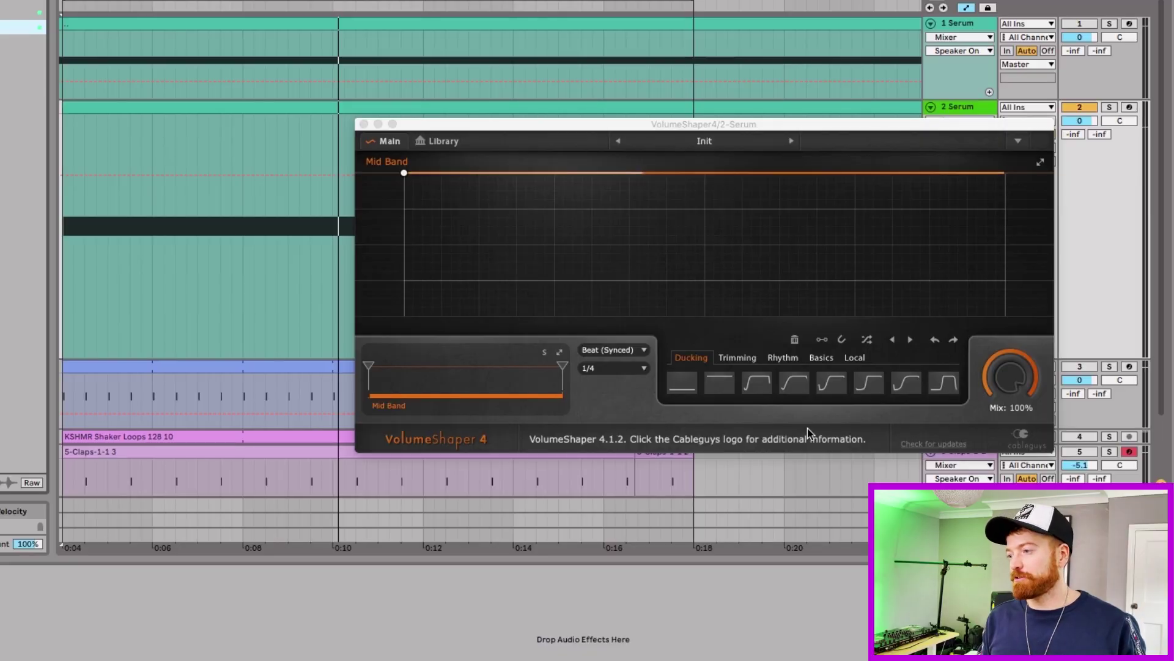
- Apply the fourth Ducking curve in VolumeShaper4 at a 1/4 rate, audition the pumping, and close the plugin window
{"action": "left_click", "coordinate": [794, 383]}
{"action": "key", "text": "space"}
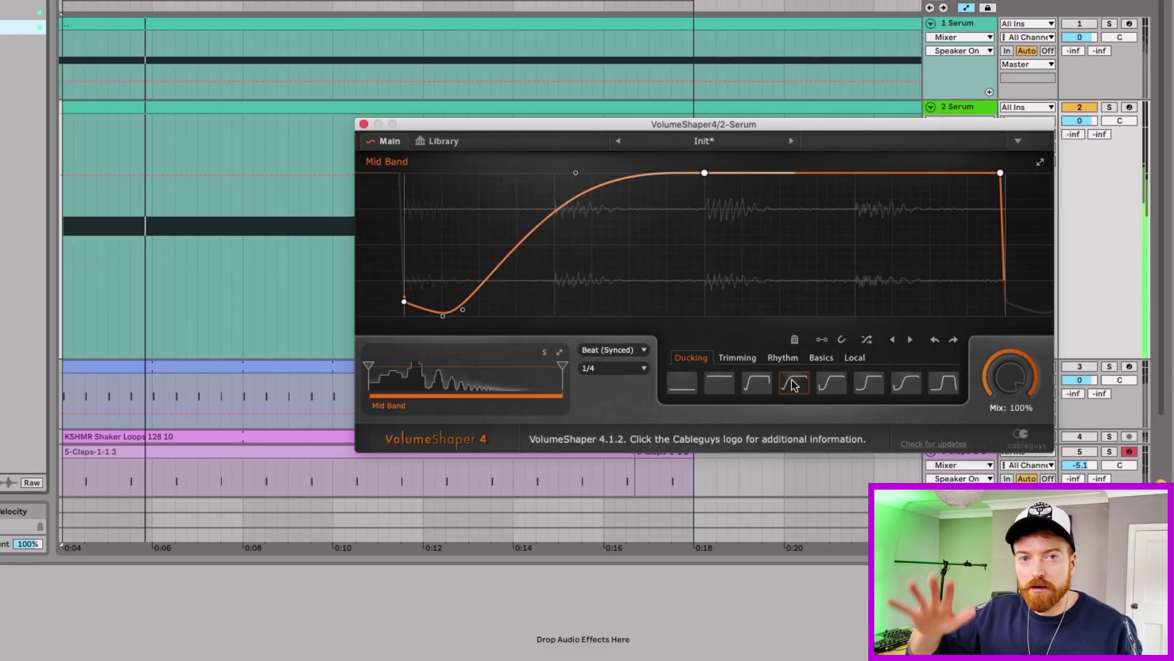
{"action": "key", "text": "space"}
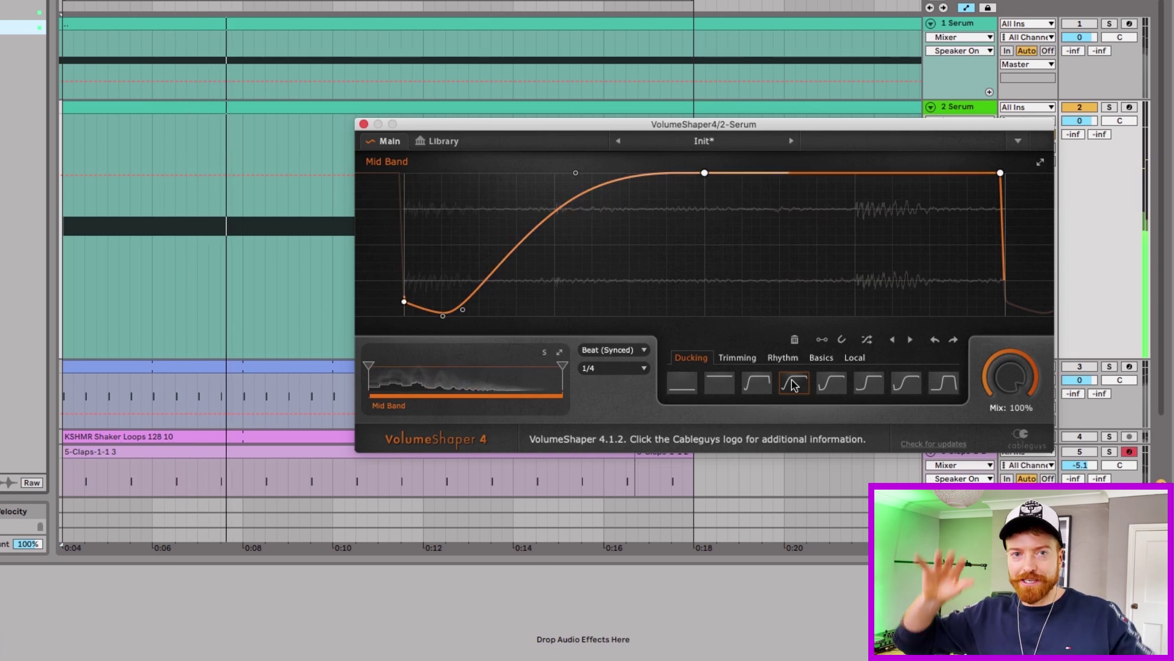
{"action": "left_click", "coordinate": [364, 124]}
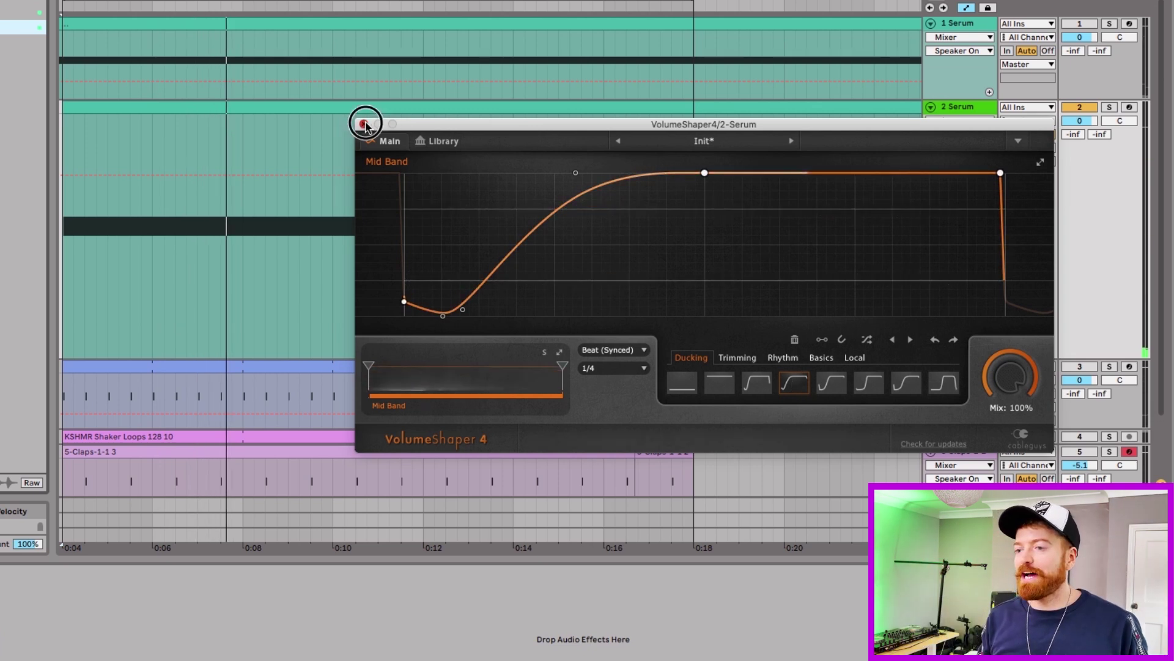
- Activate the kicks track, play the loop, and lower the second Serum track's volume to -1.8 dB
{"action": "left_click", "coordinate": [1089, 366]}
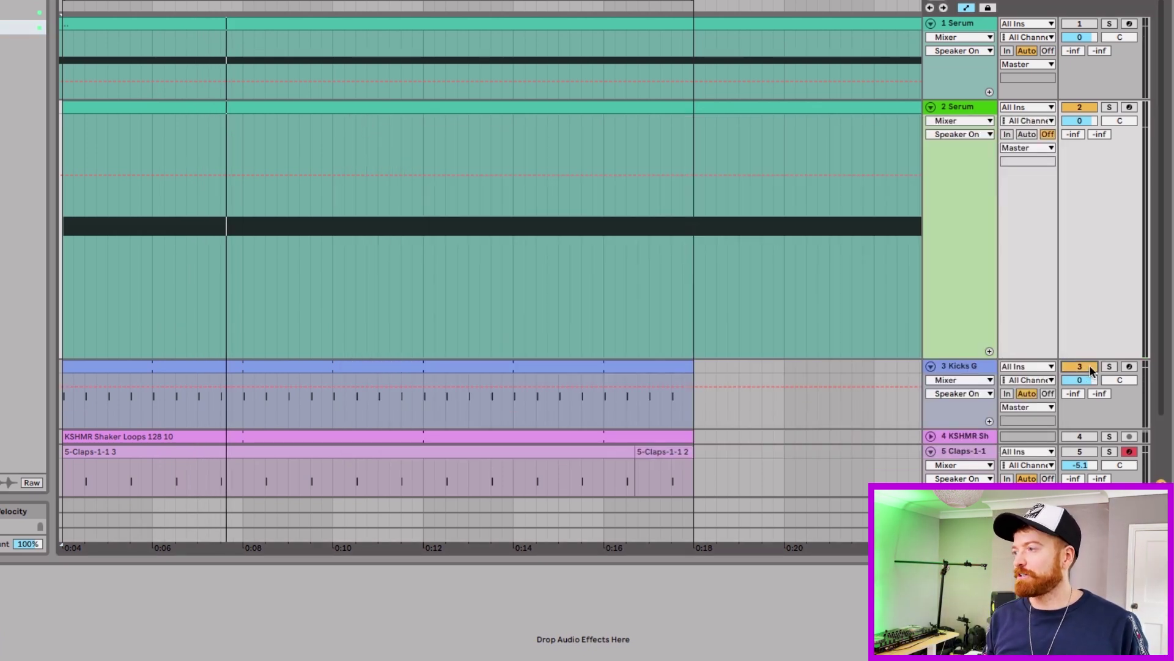
{"action": "key", "text": "space"}
{"action": "left_click_drag", "start_coordinate": [1080, 121], "coordinate": [1078, 122]}
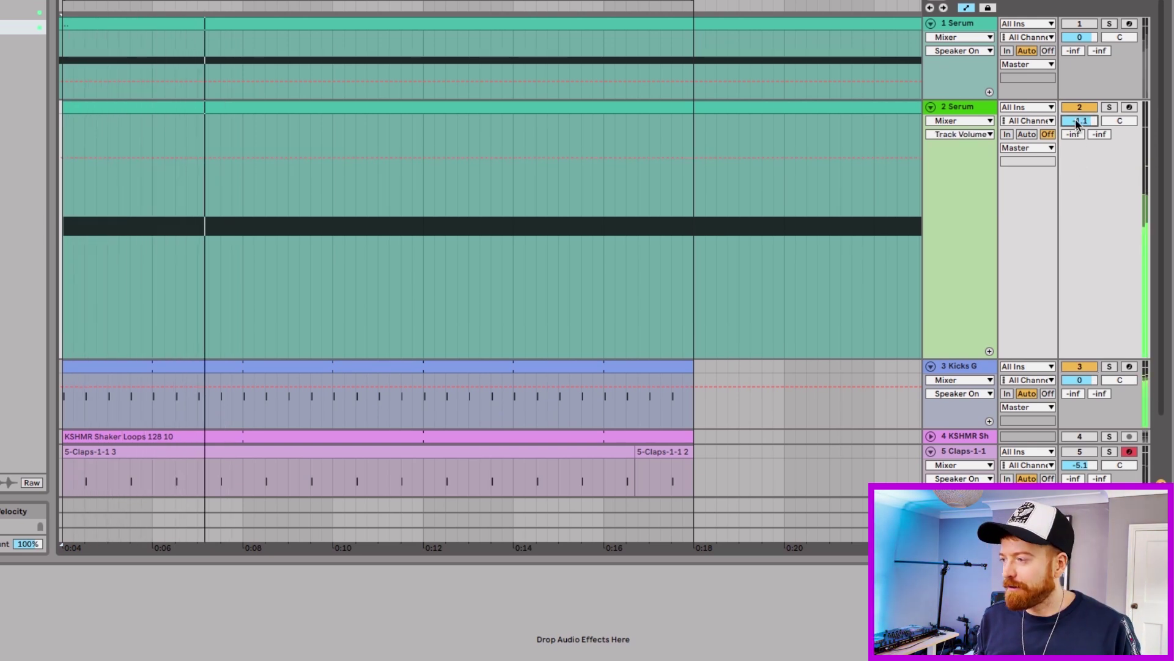
{"action": "scroll", "coordinate": [798, 372], "scroll_direction": "down", "scroll_amount": 3}
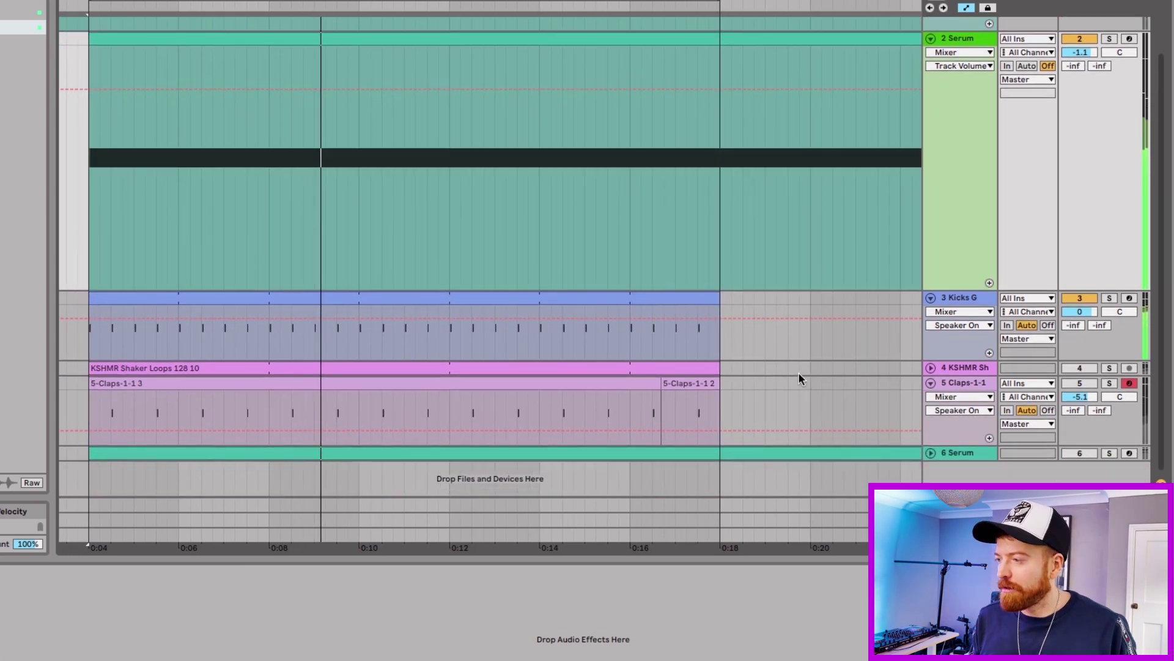
{"action": "left_click_drag", "start_coordinate": [1079, 52], "coordinate": [1080, 57]}
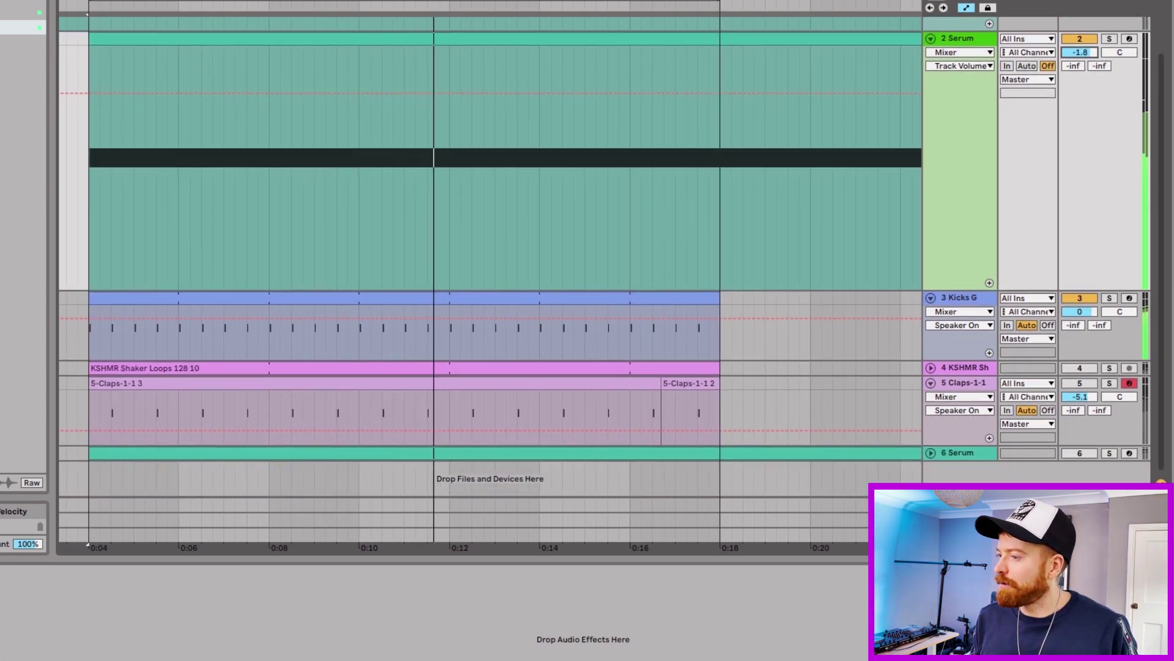
- Expand the KSHMR shaker loop track, activate the claps track and move it directly below the kicks track
{"action": "left_click", "coordinate": [930, 367]}
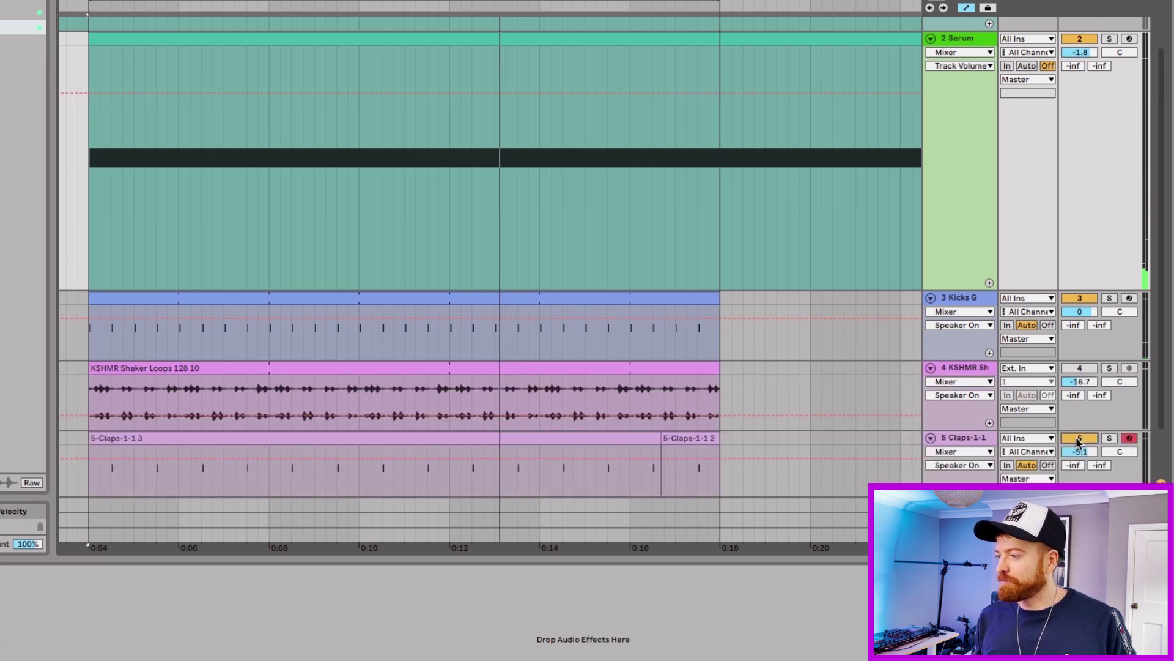
{"action": "left_click_drag", "start_coordinate": [970, 438], "coordinate": [976, 357]}
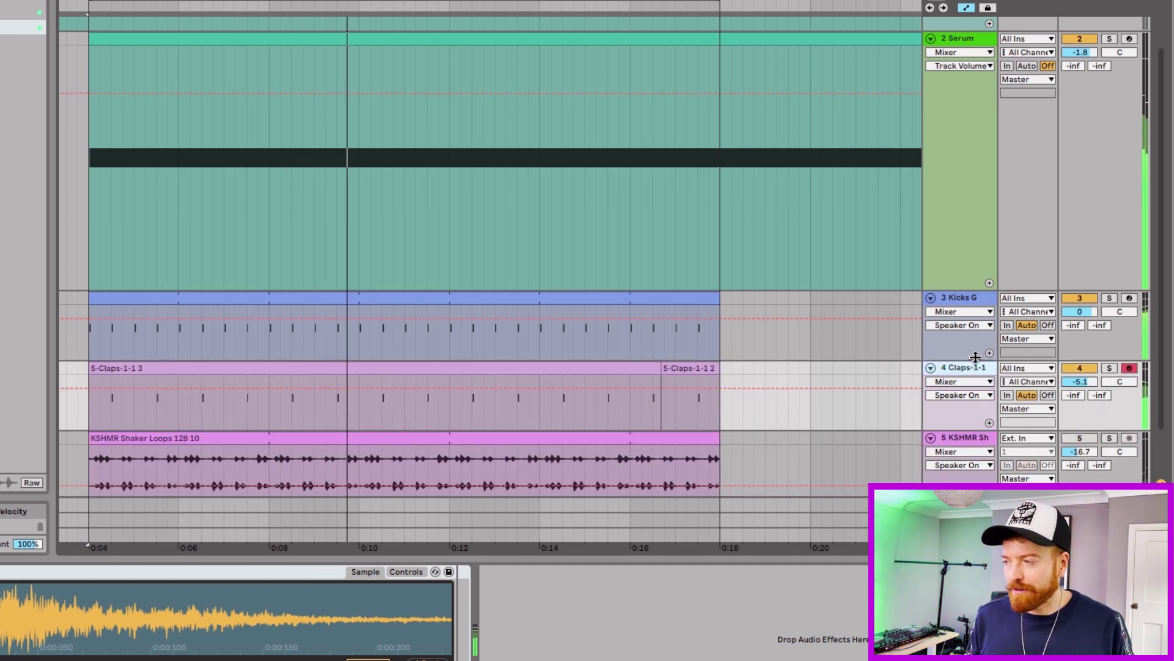
- Activate the KSHMR shaker loop track and lower its volume to -21.0 dB while the loop plays
{"action": "scroll", "coordinate": [975, 357], "scroll_direction": "down", "scroll_amount": 3}
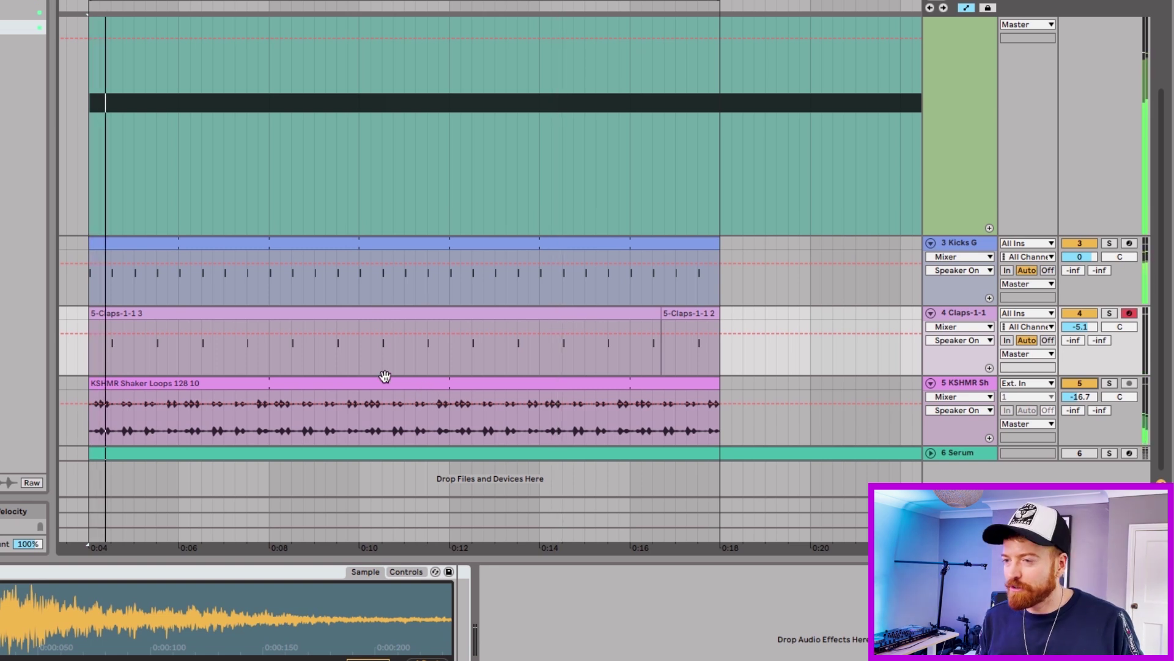
{"action": "left_click_drag", "start_coordinate": [1081, 396], "coordinate": [1080, 405]}
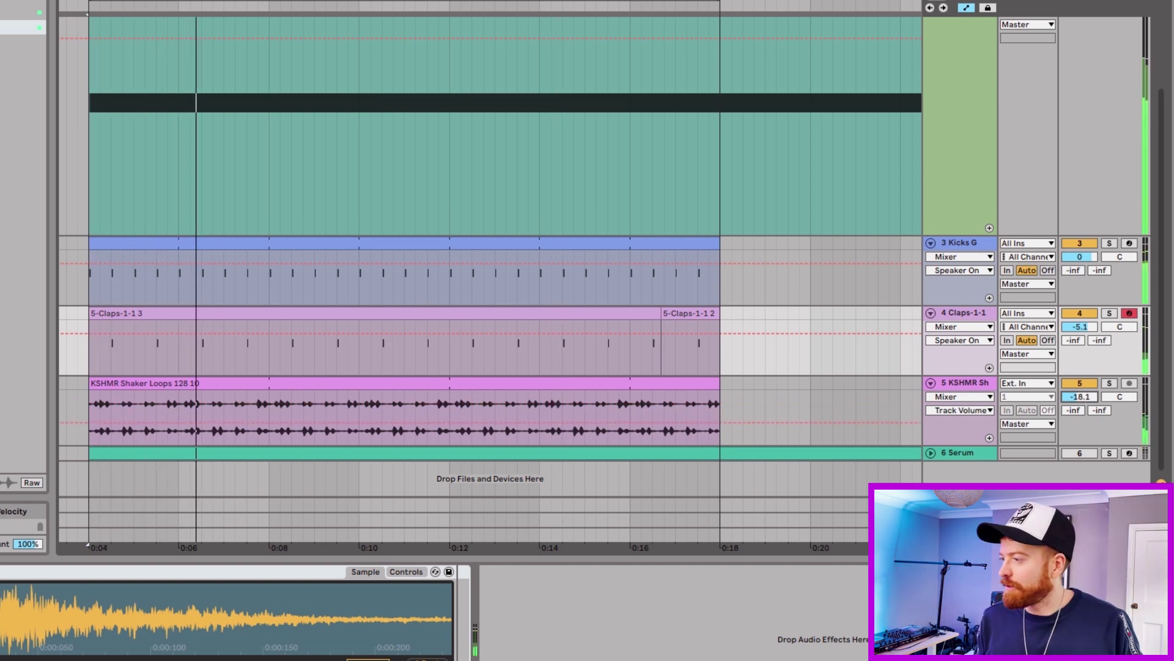
{"action": "left_click_drag", "start_coordinate": [1080, 405], "coordinate": [1081, 422]}
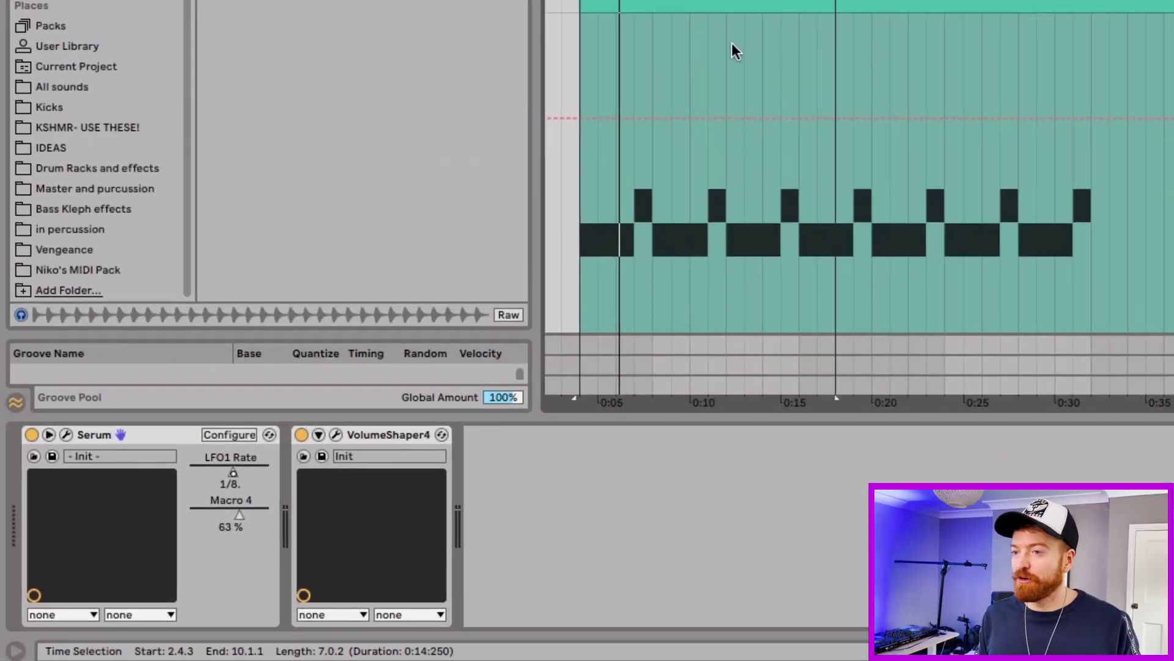
- Open Serum on track 6, move its window clear of the mixer, and lower that track's volume to -3.6 dB during playback
{"action": "left_click", "coordinate": [65, 434]}
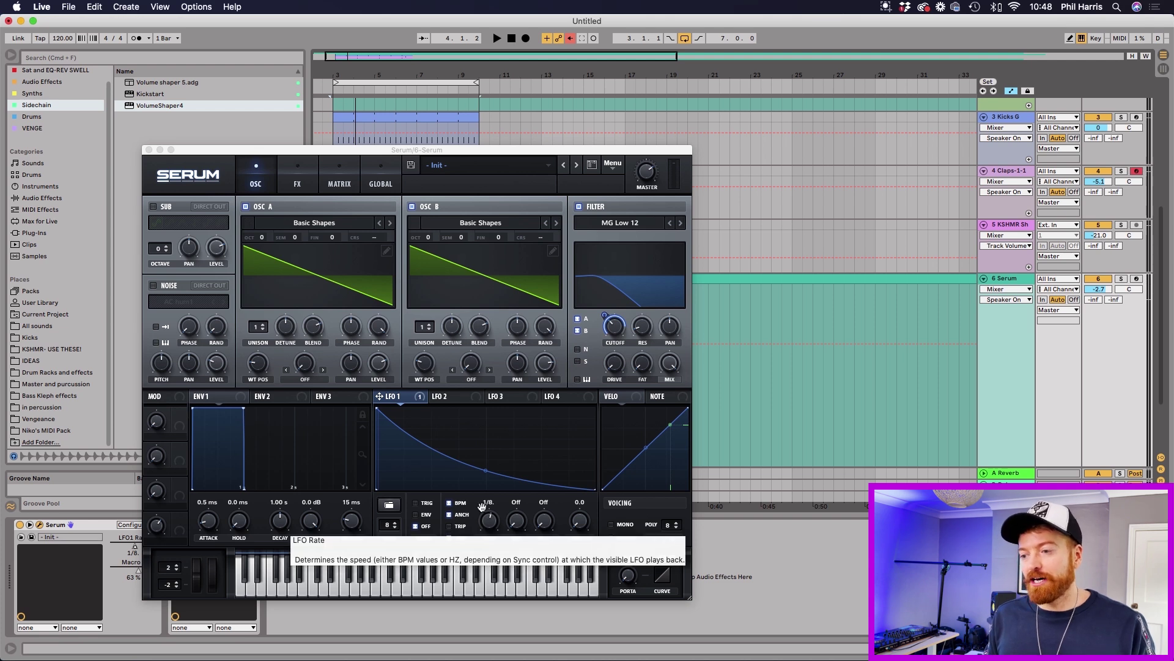
{"action": "left_click_drag", "start_coordinate": [506, 150], "coordinate": [460, 60]}
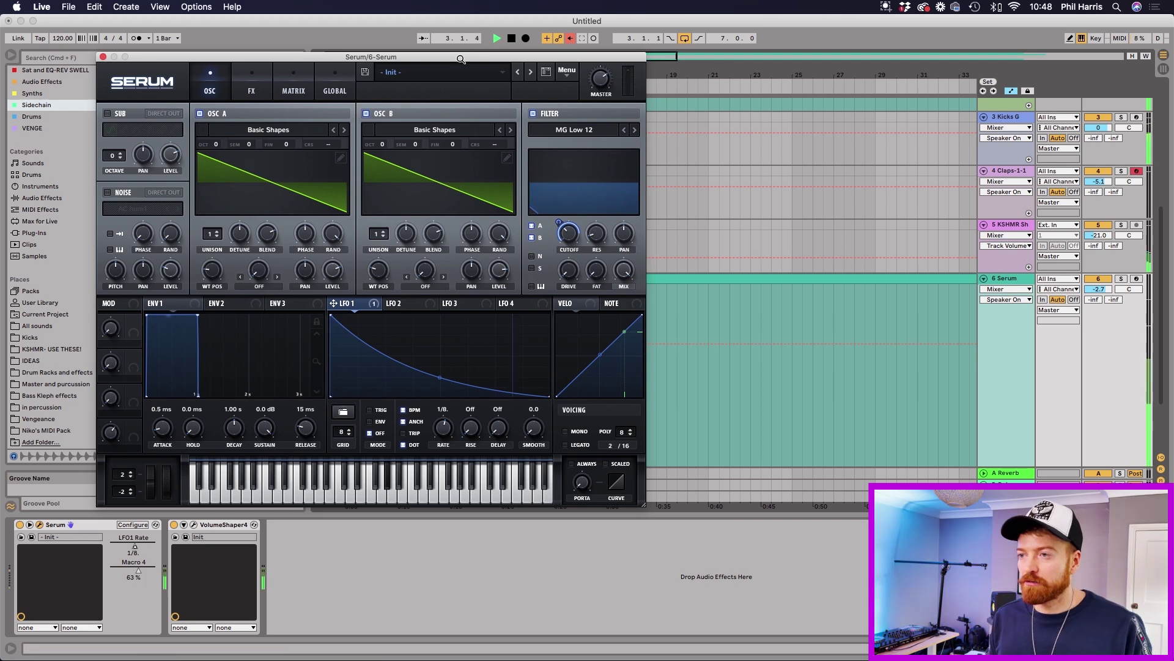
{"action": "left_click_drag", "start_coordinate": [1099, 290], "coordinate": [1099, 292]}
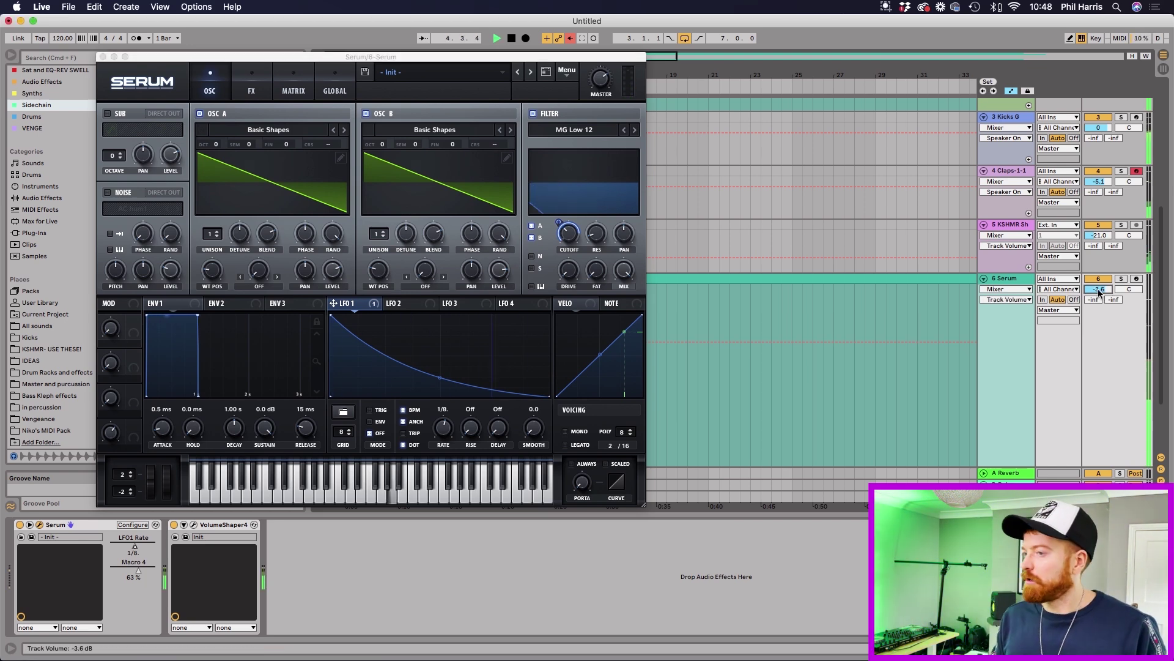
- Sweep Serum's filter cutoff up to about 139 Hz and back down to about 59 Hz while the loop plays
{"action": "left_click", "coordinate": [568, 236]}
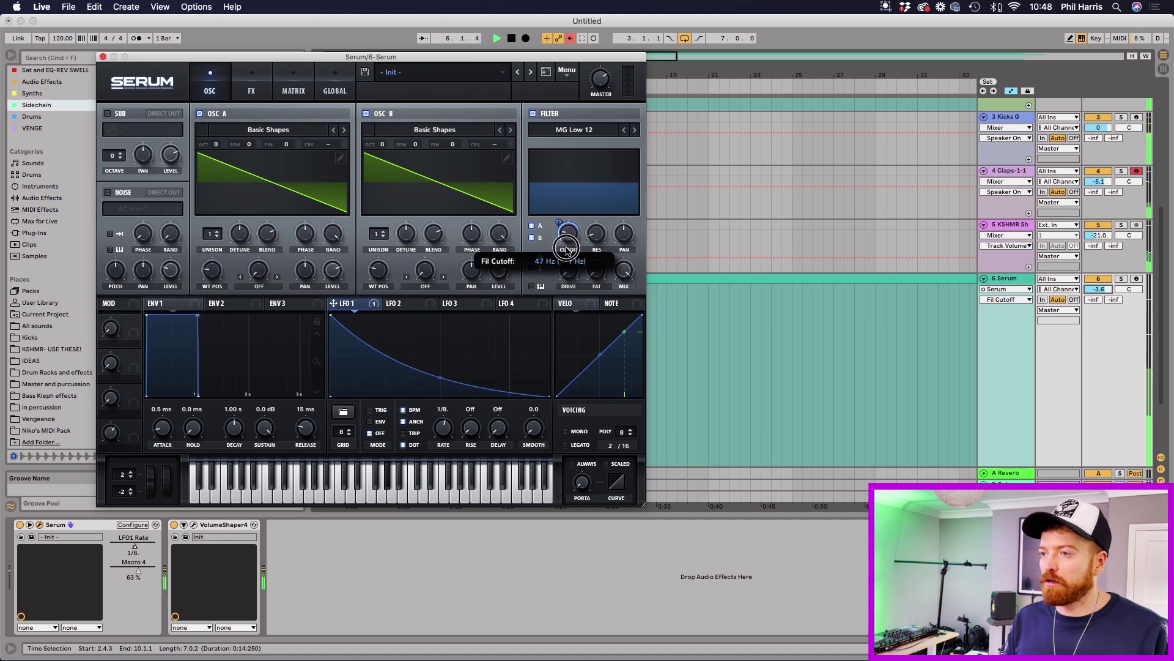
{"action": "left_click_drag", "start_coordinate": [568, 249], "coordinate": [566, 240]}
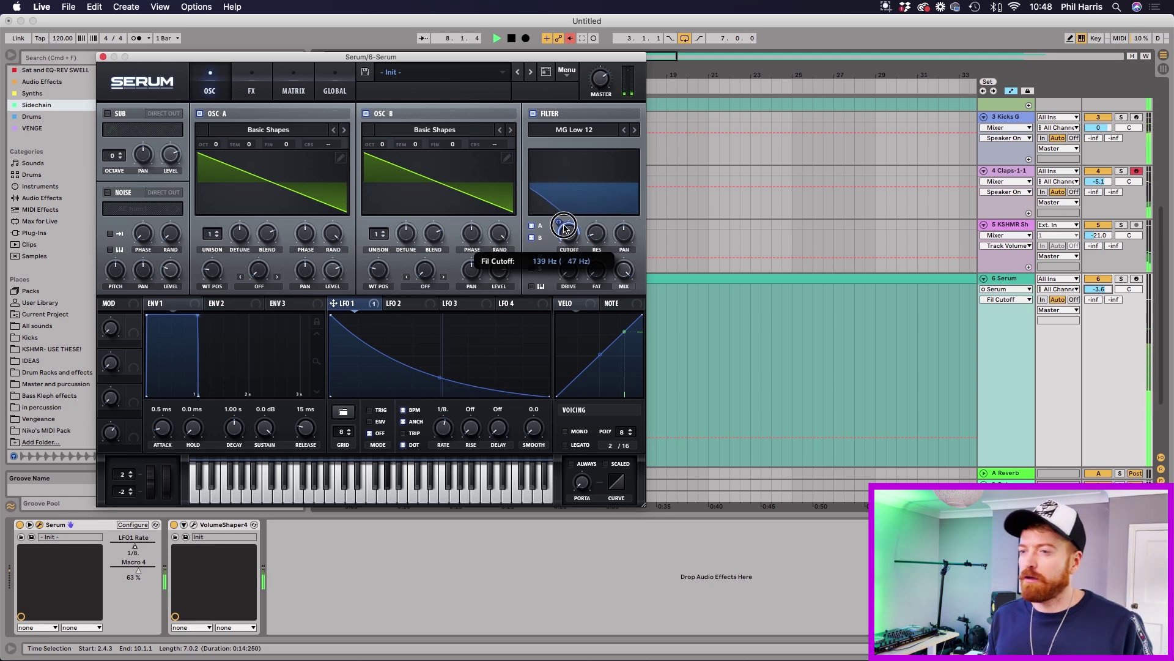
{"action": "left_click_drag", "start_coordinate": [563, 234], "coordinate": [563, 242]}
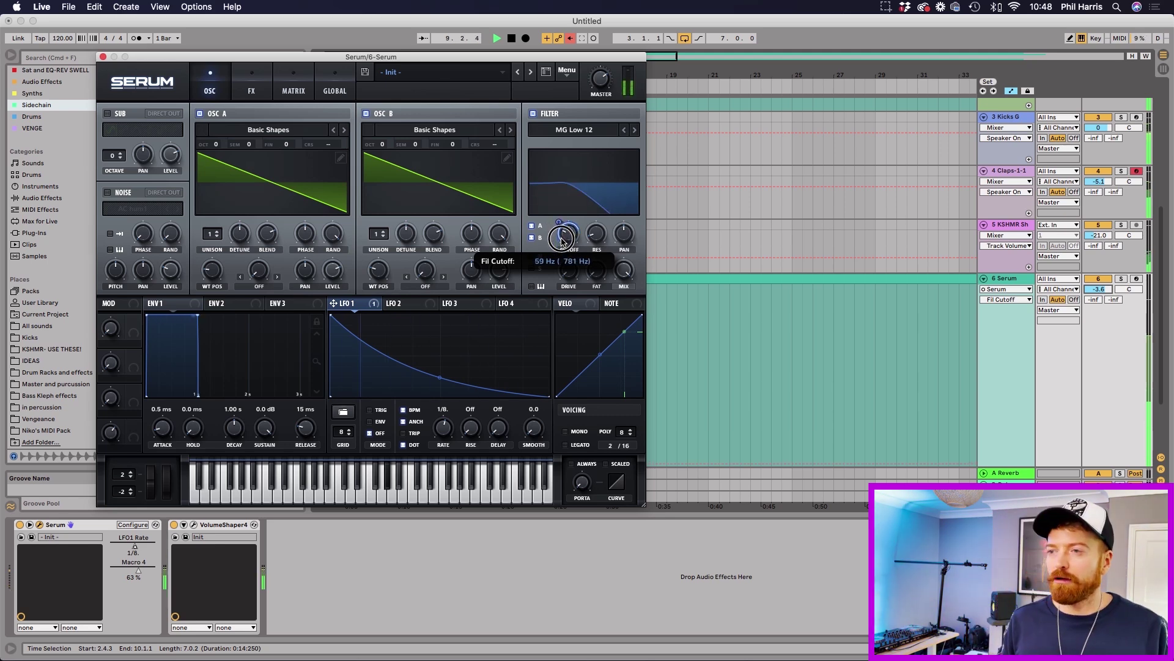
- Close the Serum window, deactivate the Serum bass on track 6, and return to the upper Serum tracks
{"action": "left_click", "coordinate": [103, 57]}
{"action": "left_click", "coordinate": [1108, 280]}
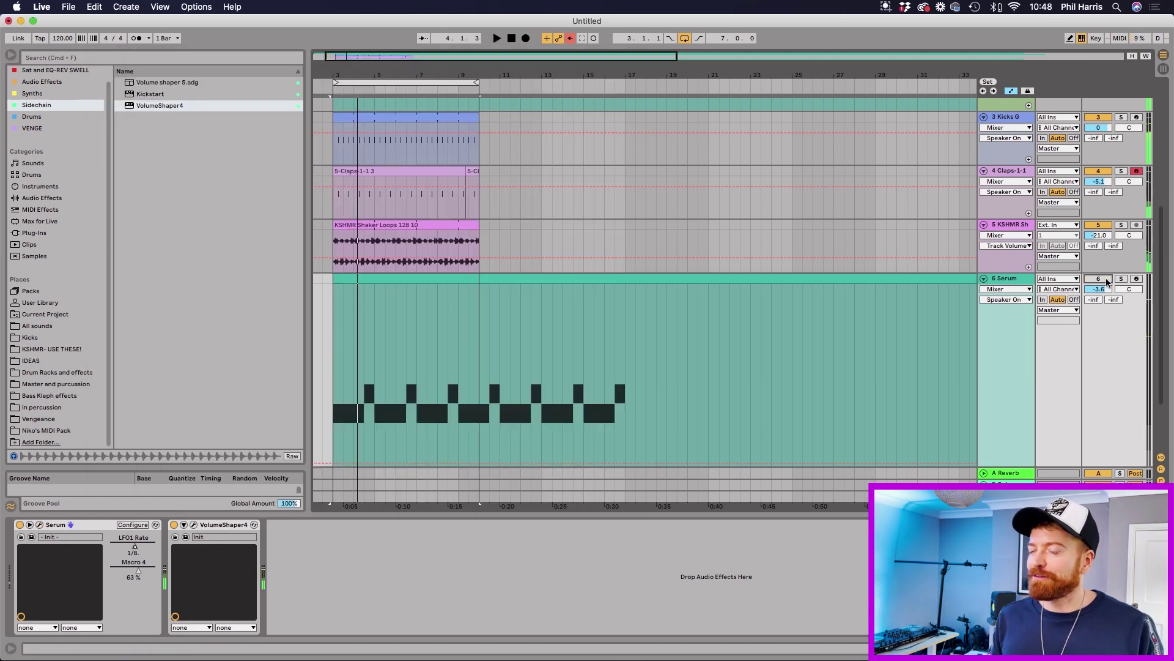
{"action": "scroll", "coordinate": [772, 252], "scroll_direction": "up", "scroll_amount": 5}
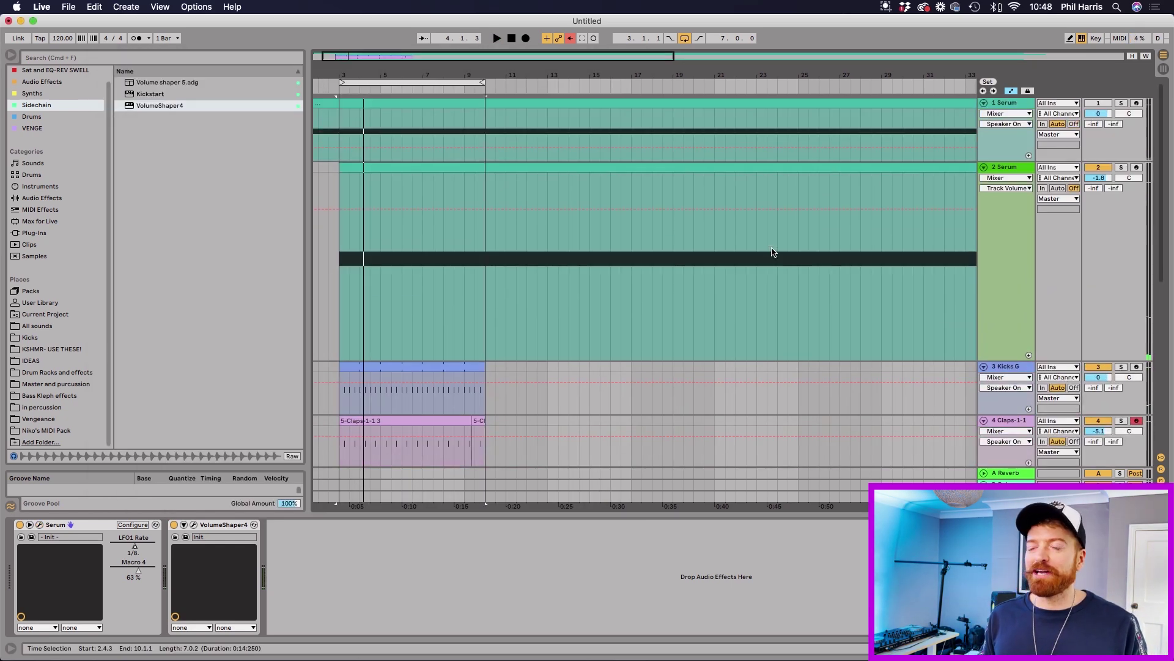